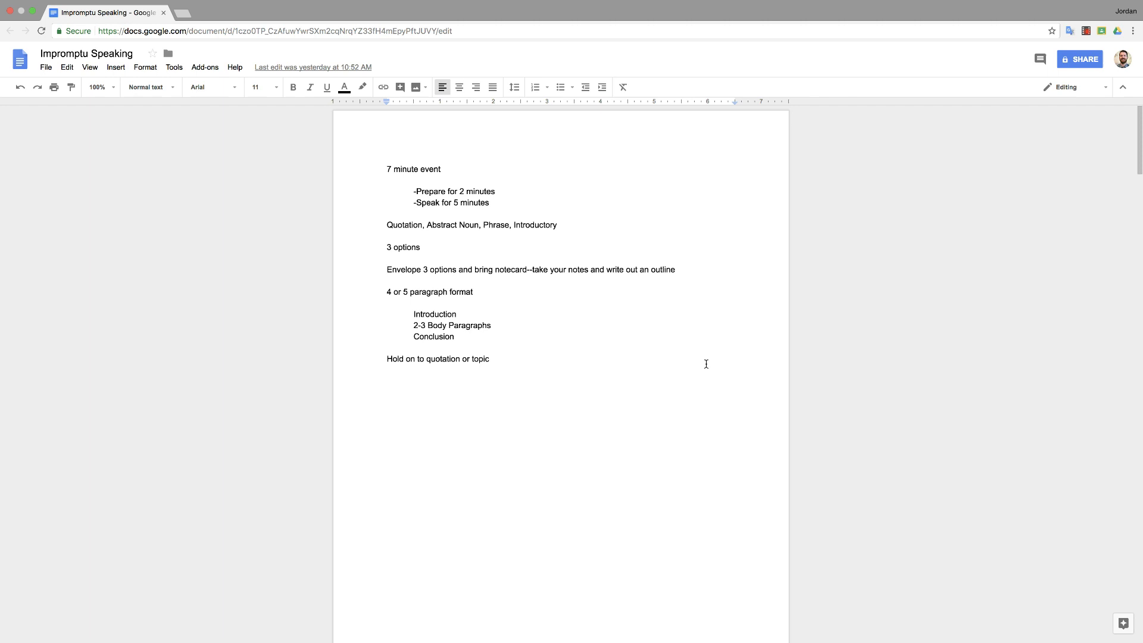
# Step: Examine the existing impromptu speaking notes through to the Introduction, Body Paragraphs and Conclusion outline at the end
pyautogui.scroll(-9, 706, 364)
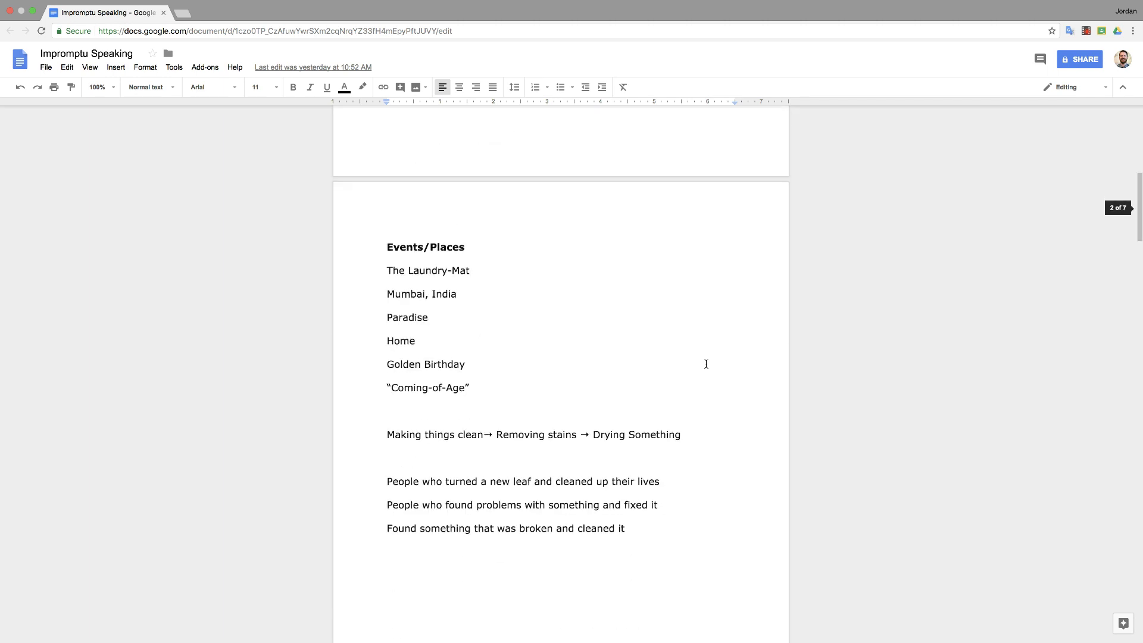
pyautogui.scroll(-12, 706, 364)
pyautogui.scroll(-12, 706, 363)
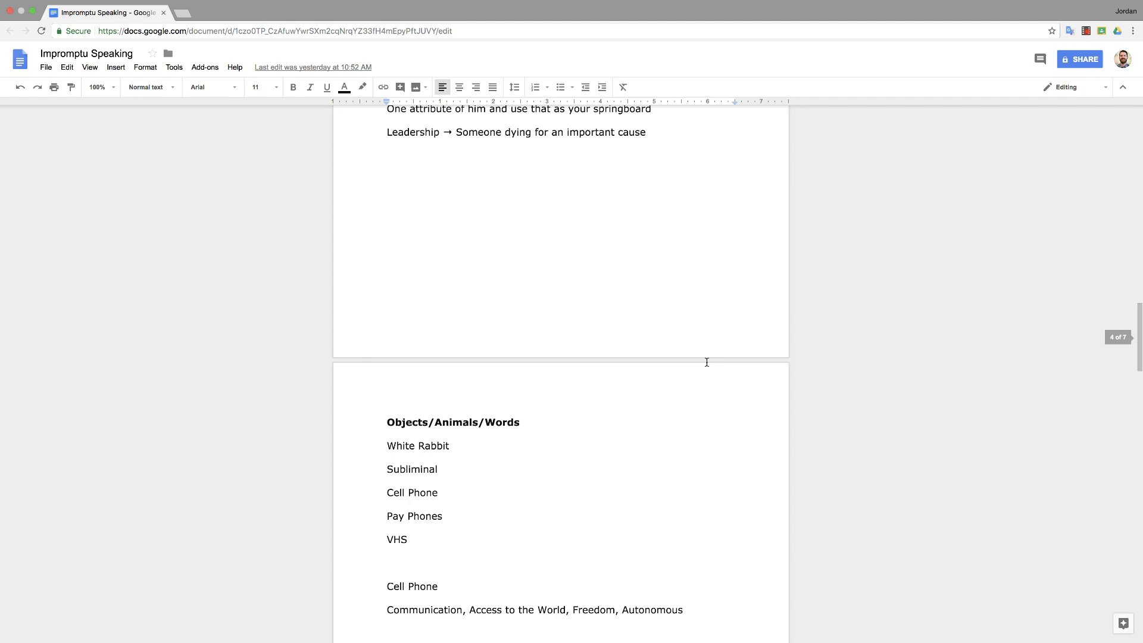
pyautogui.scroll(-12, 708, 367)
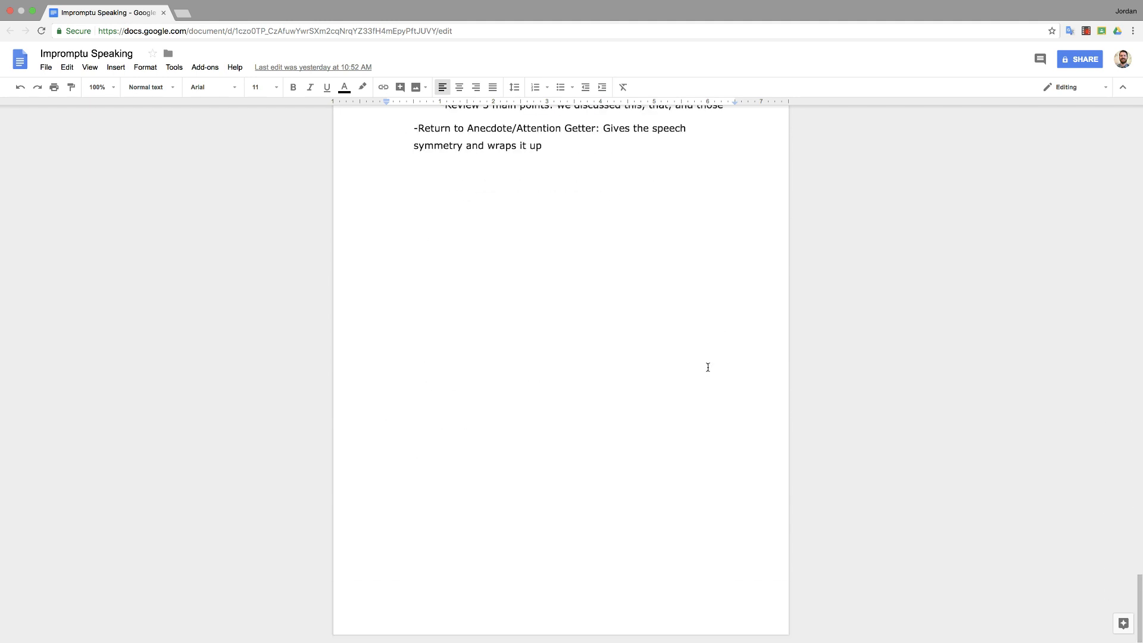
pyautogui.scroll(8, 708, 368)
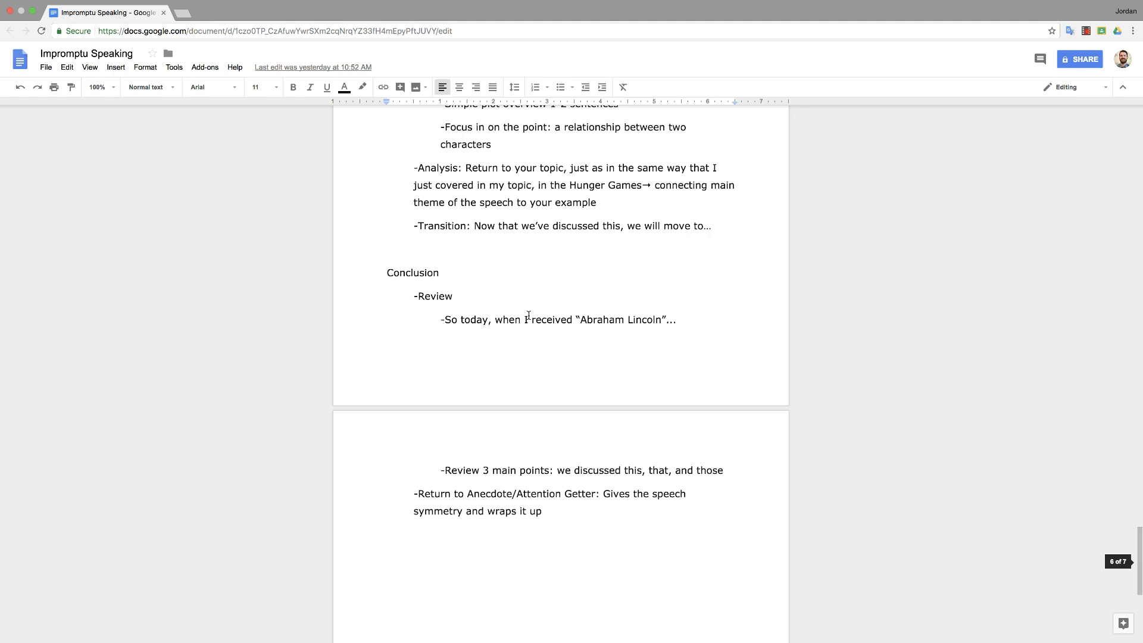
pyautogui.scroll(7, 529, 316)
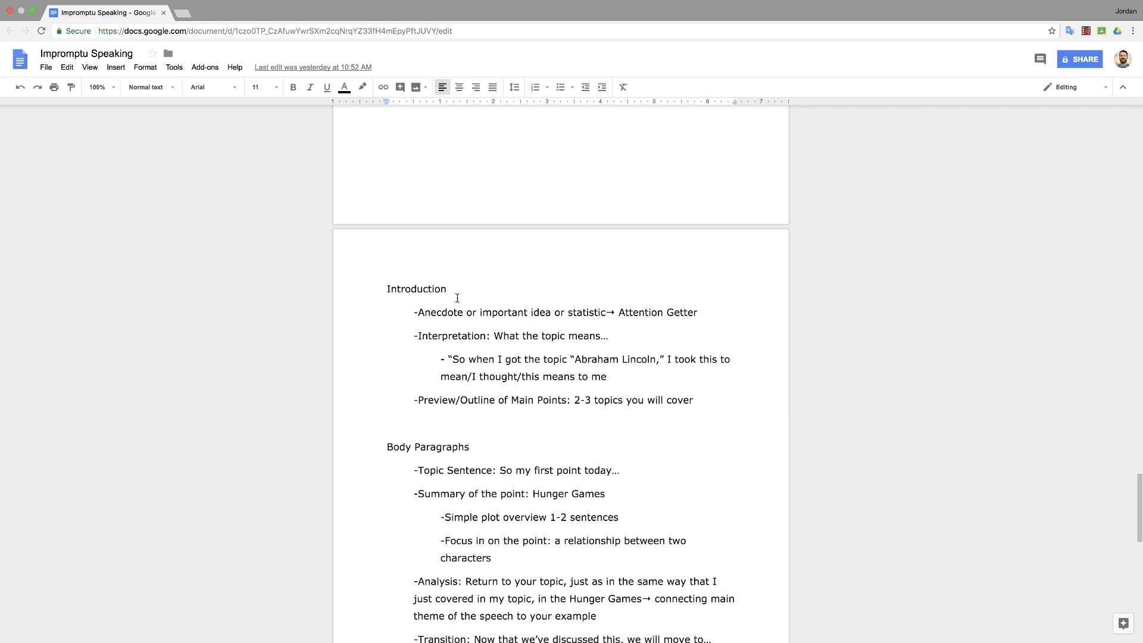
pyautogui.scroll(-2, 483, 307)
pyautogui.scroll(-8, 482, 313)
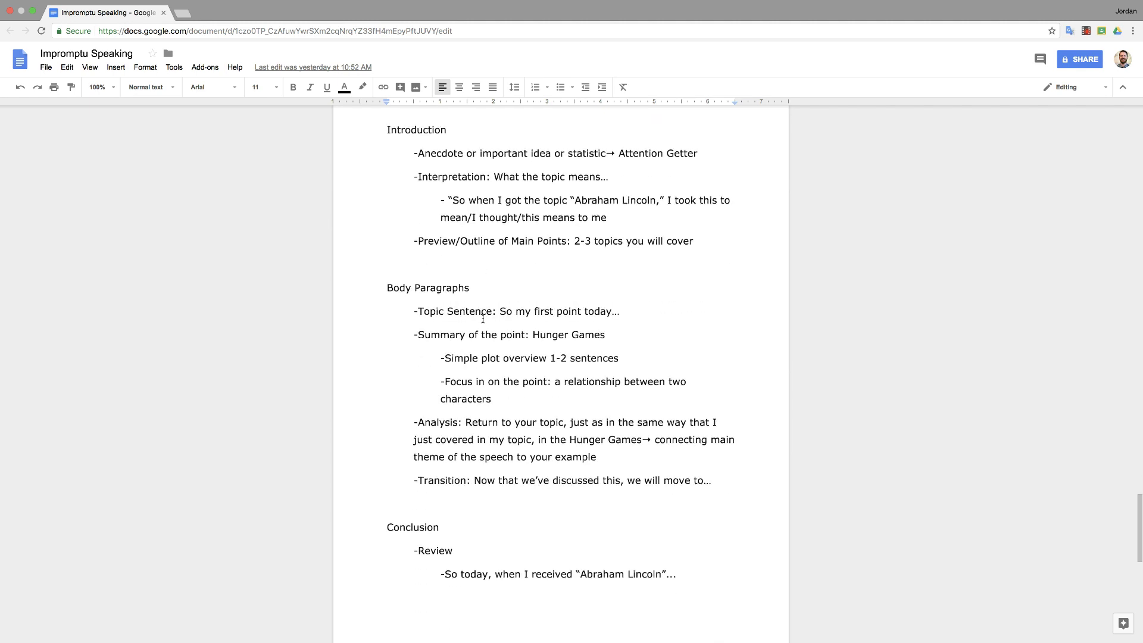
# Step: Add blank lines after the closing "Return to Anecdote/Attention Getter" point to start an unindented line on a fresh page
pyautogui.click(575, 370)
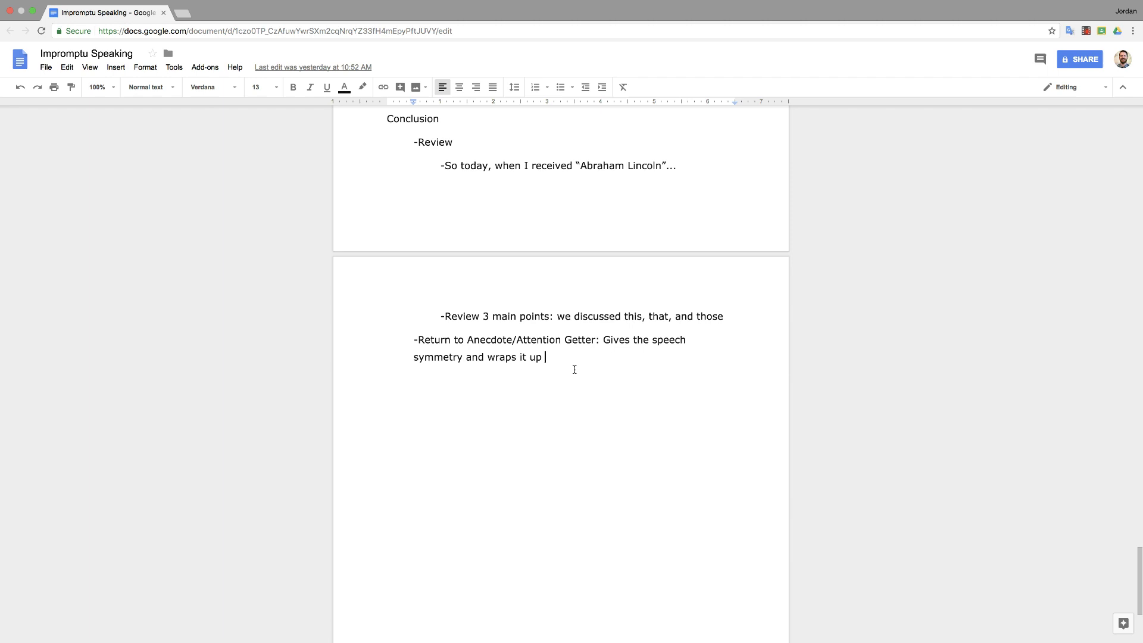
pyautogui.press('Return')
pyautogui.press('Return')
pyautogui.press('Return')
pyautogui.press('Return')
pyautogui.press('Return')
pyautogui.press('Return')
pyautogui.press('Return')
pyautogui.press('Return')
pyautogui.press('Return')
pyautogui.press('Return')
pyautogui.press('Return')
pyautogui.press('Return')
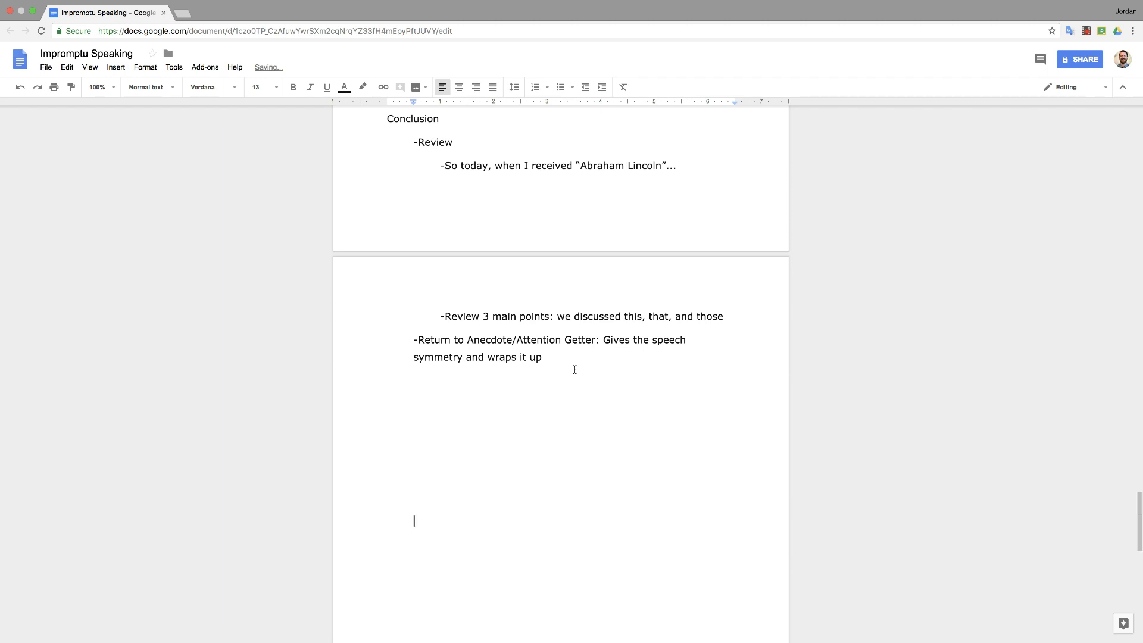
pyautogui.press('Return')
pyautogui.press('Return')
pyautogui.press('Return')
pyautogui.press('Return')
pyautogui.press('Return')
pyautogui.press('Return')
pyautogui.press('Return')
pyautogui.press('Return')
pyautogui.press('Return')
pyautogui.press('Return')
pyautogui.press('Return')
pyautogui.press('Return')
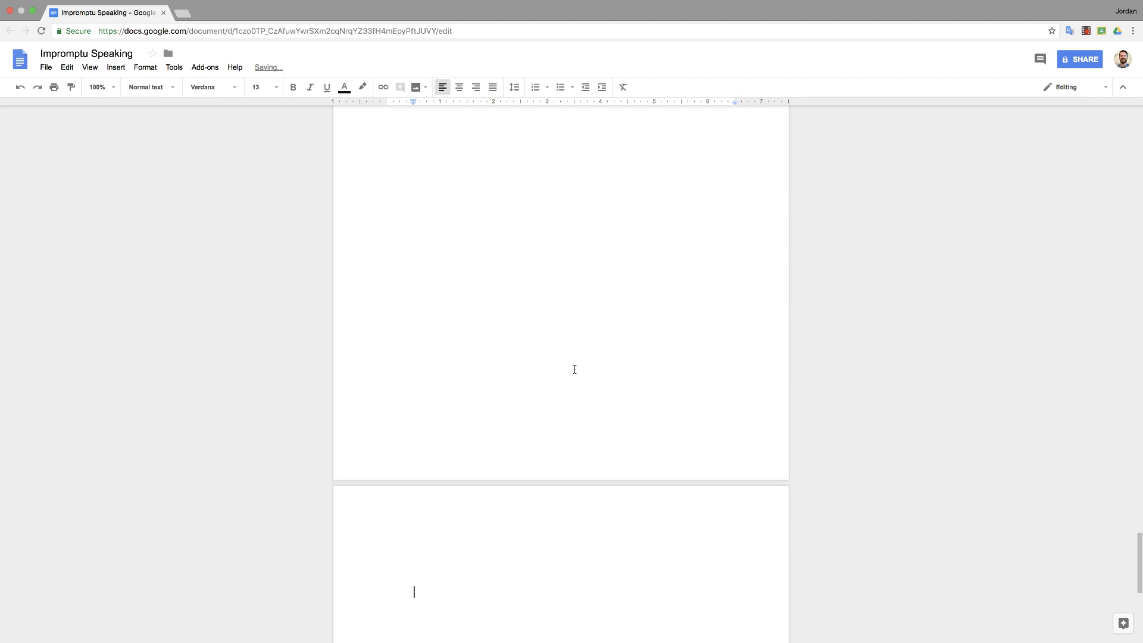
pyautogui.press('BackSpace')
pyautogui.scroll(1, 528, 280)
pyautogui.scroll(-6, 535, 276)
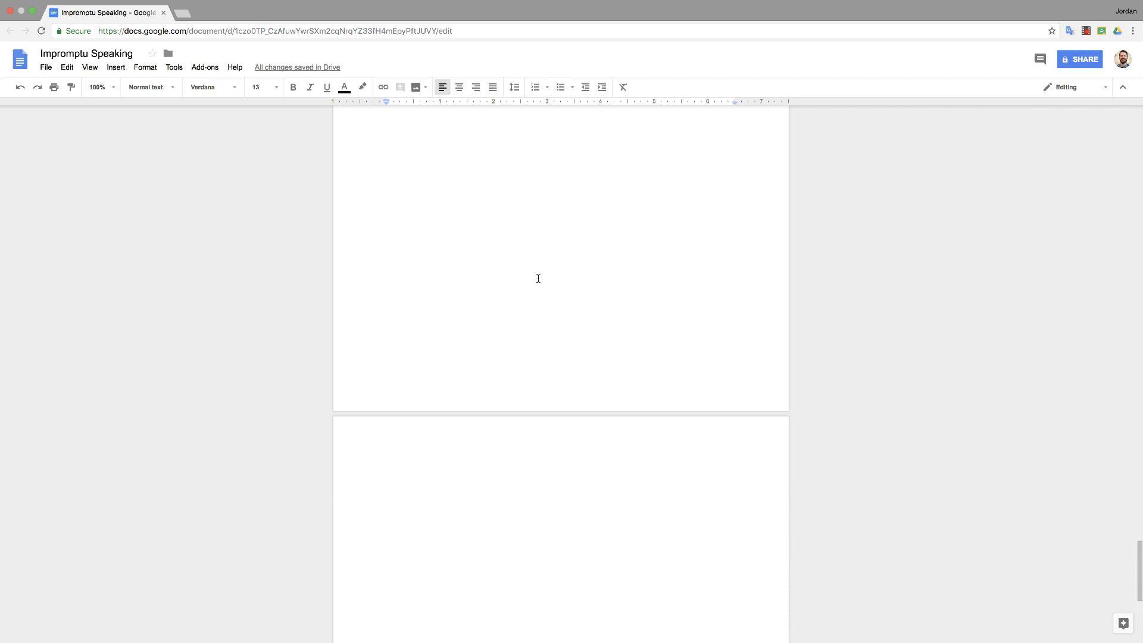
# Step: Write the heading "Introduction" on the new page with the indented point "-Attention Getter" below it
pyautogui.write('i')
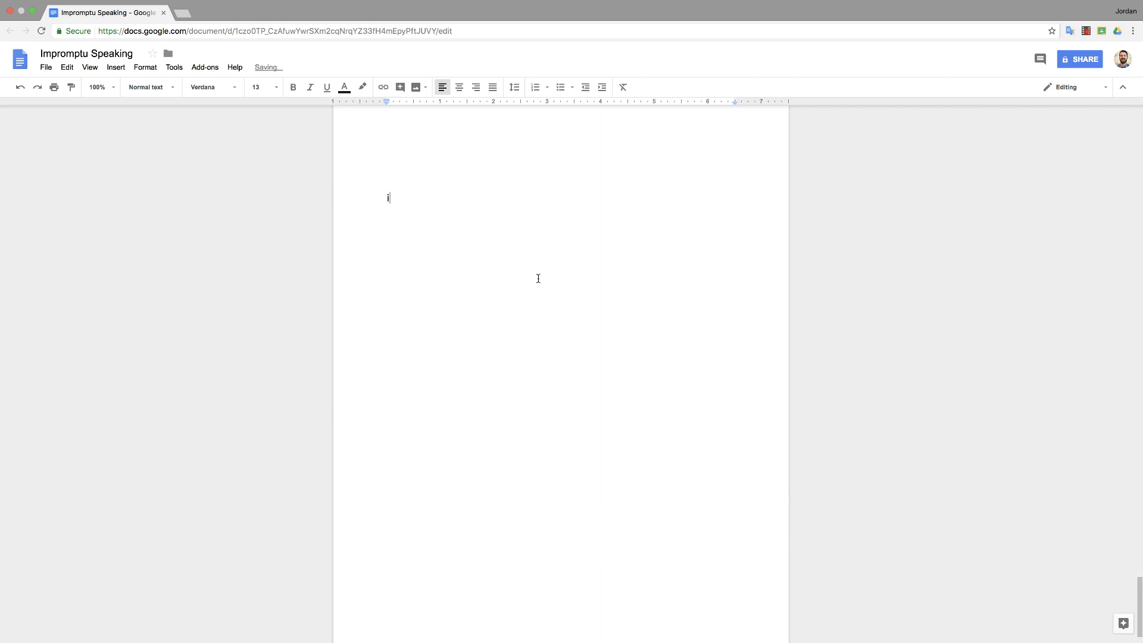
pyautogui.press('BackSpace')
pyautogui.write('Introduction')
pyautogui.press('Return')
pyautogui.press('Tab')
pyautogui.write('-Attention Getter')
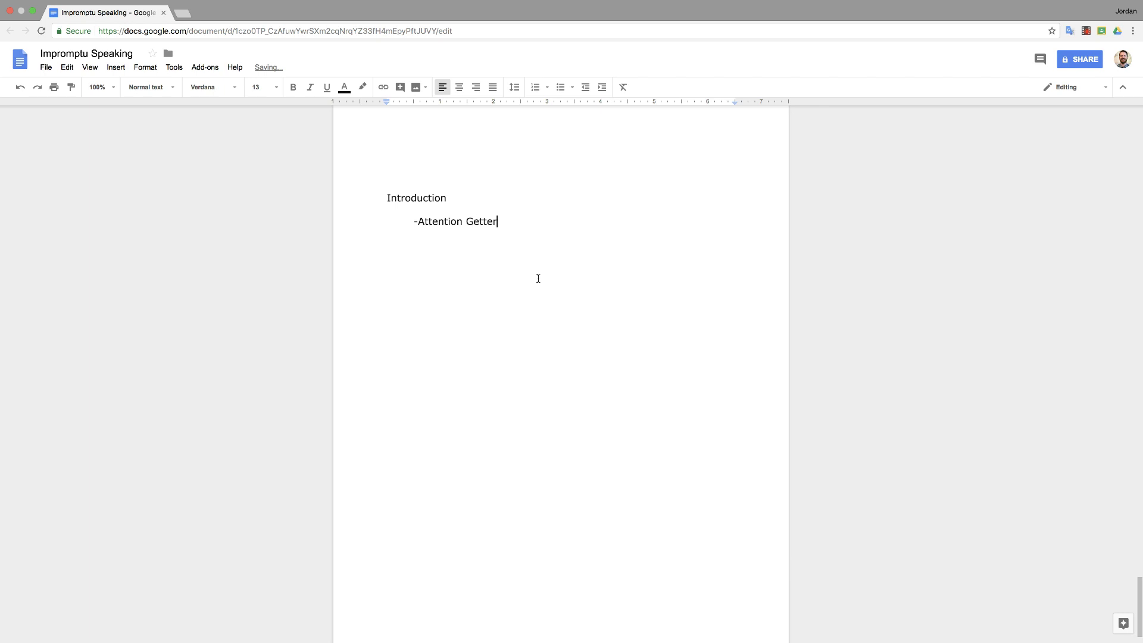
# Step: Add a second indented point reading "-Thesis/Main Idea" below the Attention Getter point
pyautogui.press('Return')
pyautogui.press('Tab')
pyautogui.write('-Thesis main')
pyautogui.press('BackSpace')
pyautogui.press('BackSpace')
pyautogui.press('BackSpace')
pyautogui.press('BackSpace')
pyautogui.press('BackSpace')
pyautogui.press('BackSpace')
pyautogui.write('/Main Idea')
# Step: Add a third indented point reading "-Preview/Outline" to the new Introduction section
pyautogui.press('Return')
pyautogui.press('Tab')
pyautogui.write('-Preview')
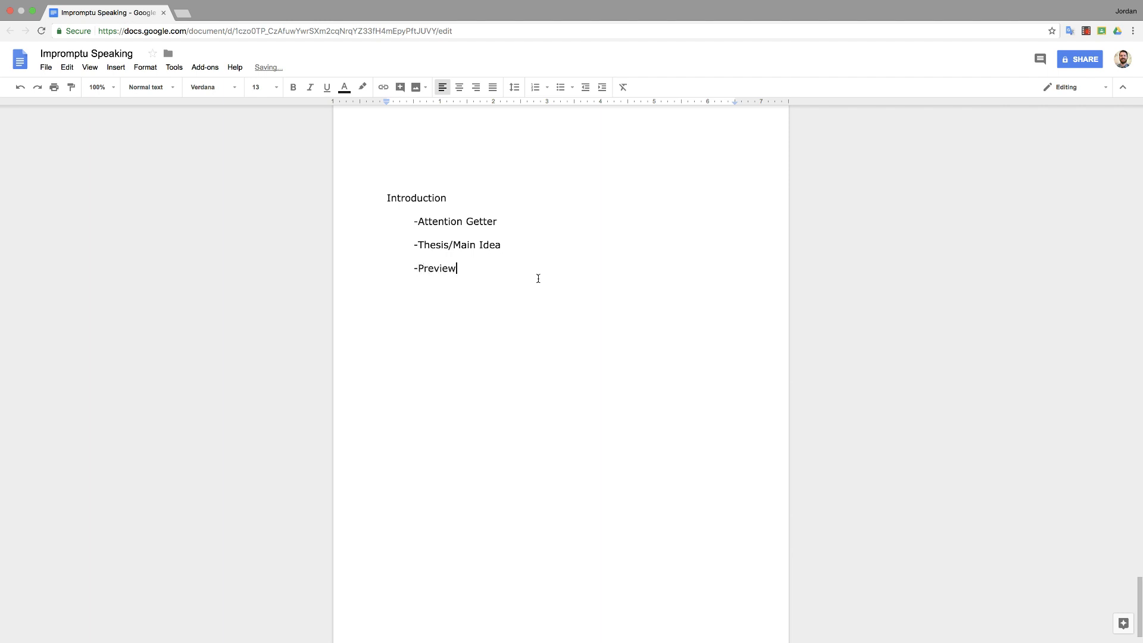
pyautogui.write('/Outline')
# Step: Insert the sub-points "-Story" and "-Statistic" under Attention Getter, indented one level deeper
pyautogui.press('Return')
pyautogui.press('Tab')
pyautogui.press('Tab')
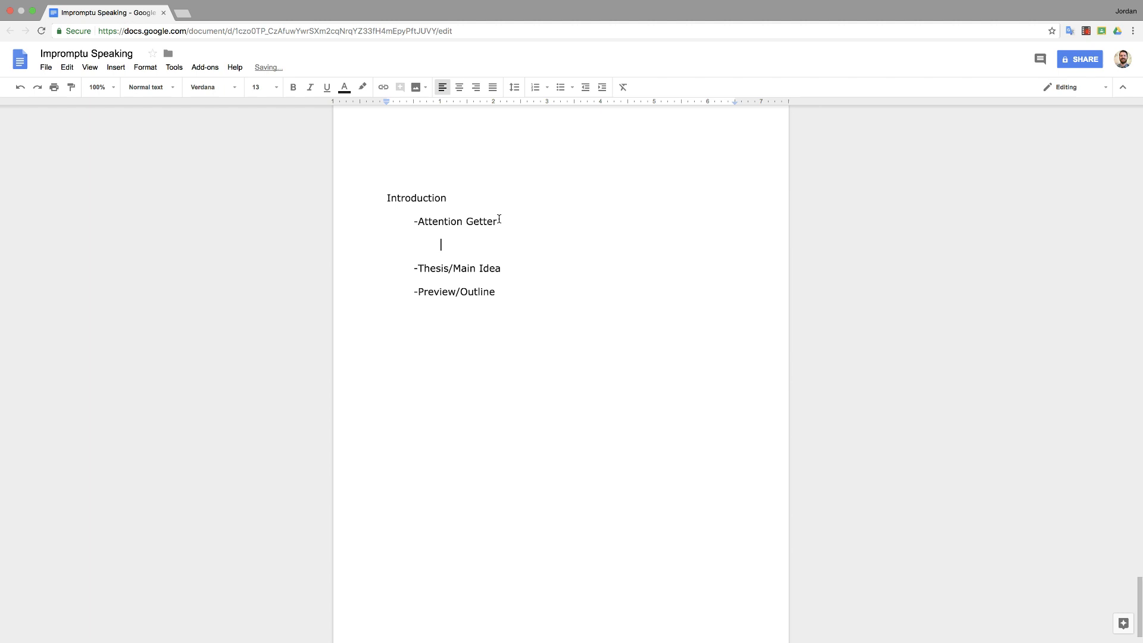
pyautogui.write('-Story')
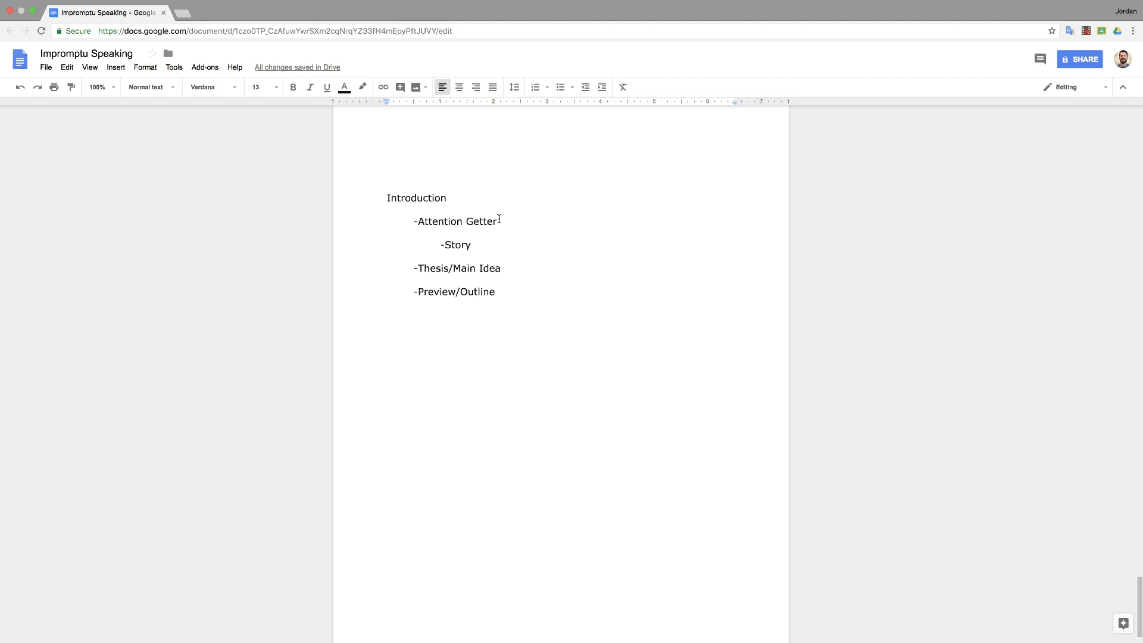
pyautogui.press('Return')
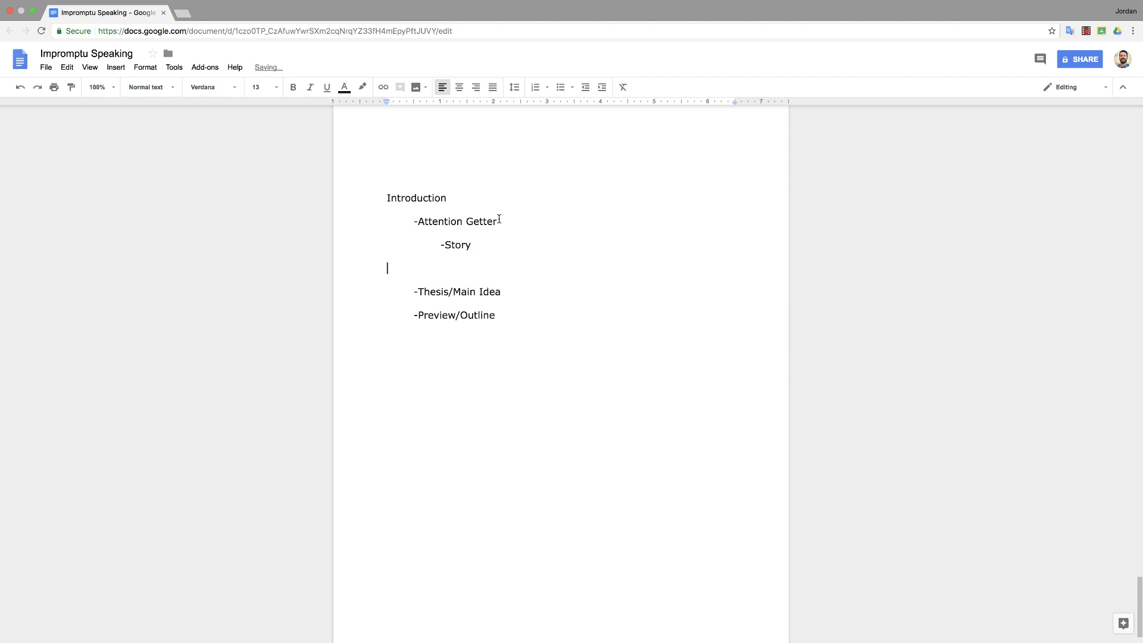
pyautogui.press('Tab')
pyautogui.press('Tab')
pyautogui.write('-Statistic')
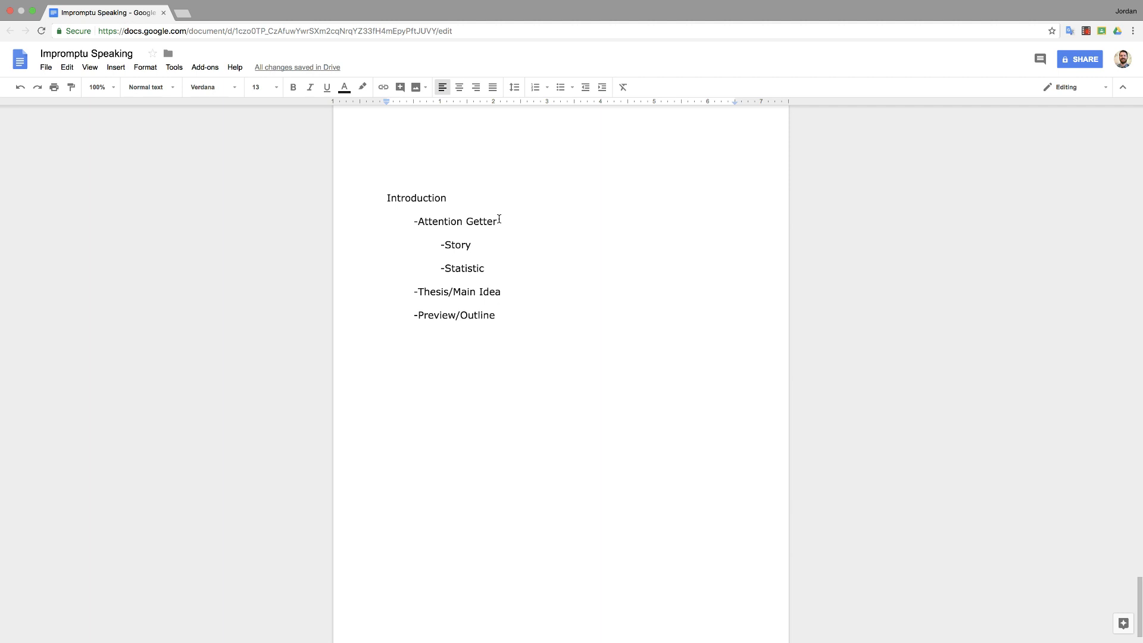
# Step: Extend the Story sub-point so it reads "-Story: Personal and relevant"
pyautogui.press('Up')
pyautogui.write(': Personal and ')
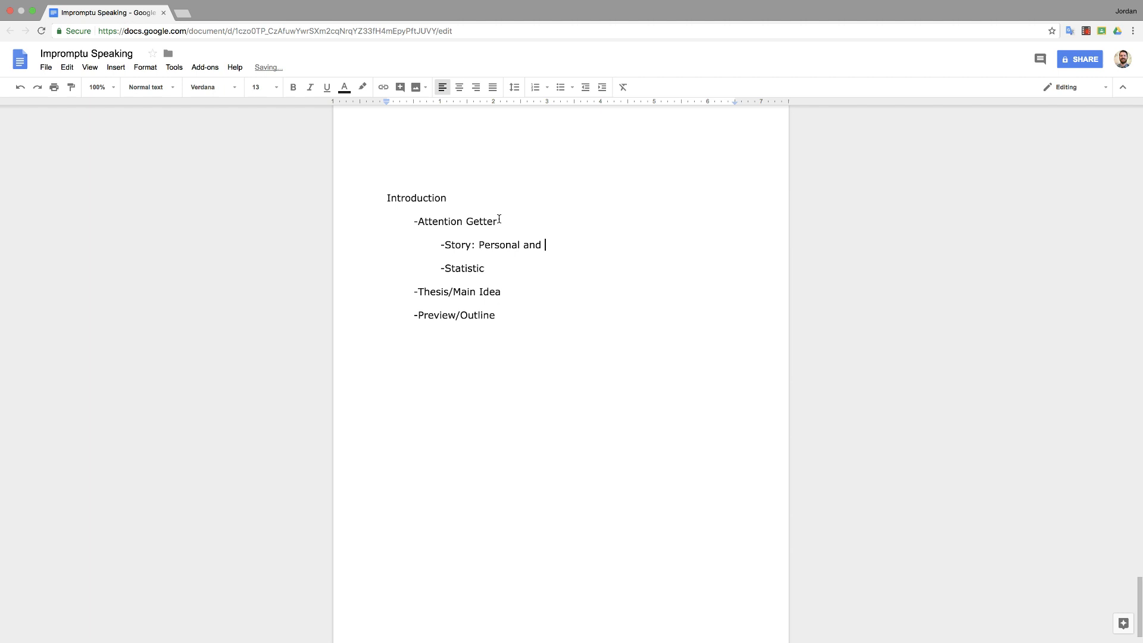
pyautogui.write('relevant')
# Step: Add a deeper-indented line under the Story sub-point reading "-Story about someone else or an important"
pyautogui.press('Return')
pyautogui.press('Tab')
pyautogui.press('Tab')
pyautogui.press('Tab')
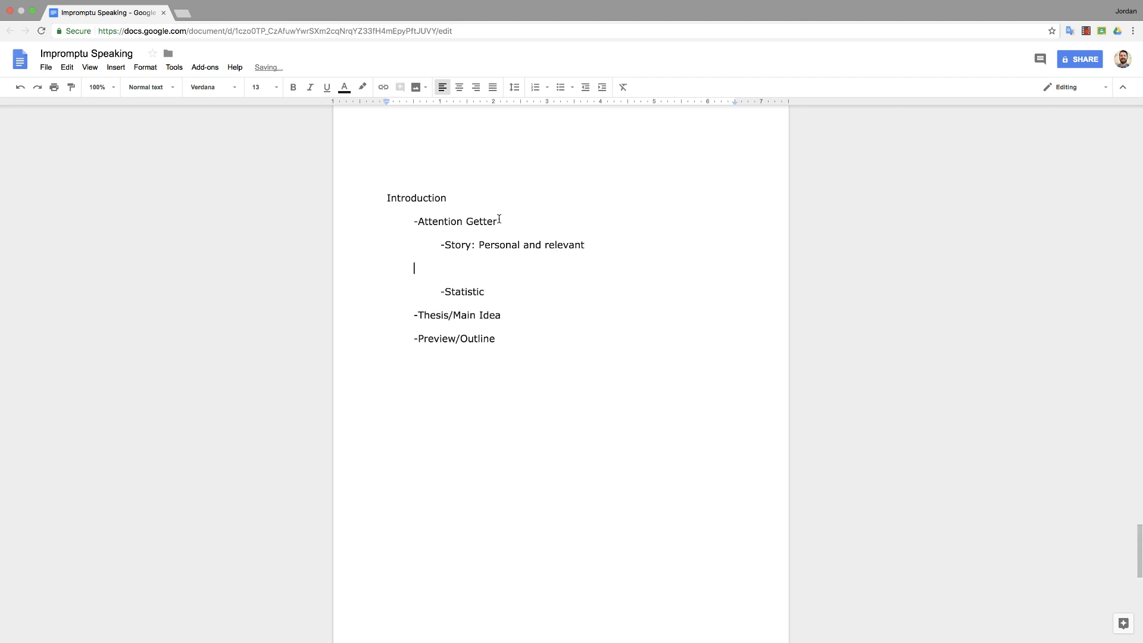
pyautogui.write('-Story about someone ')
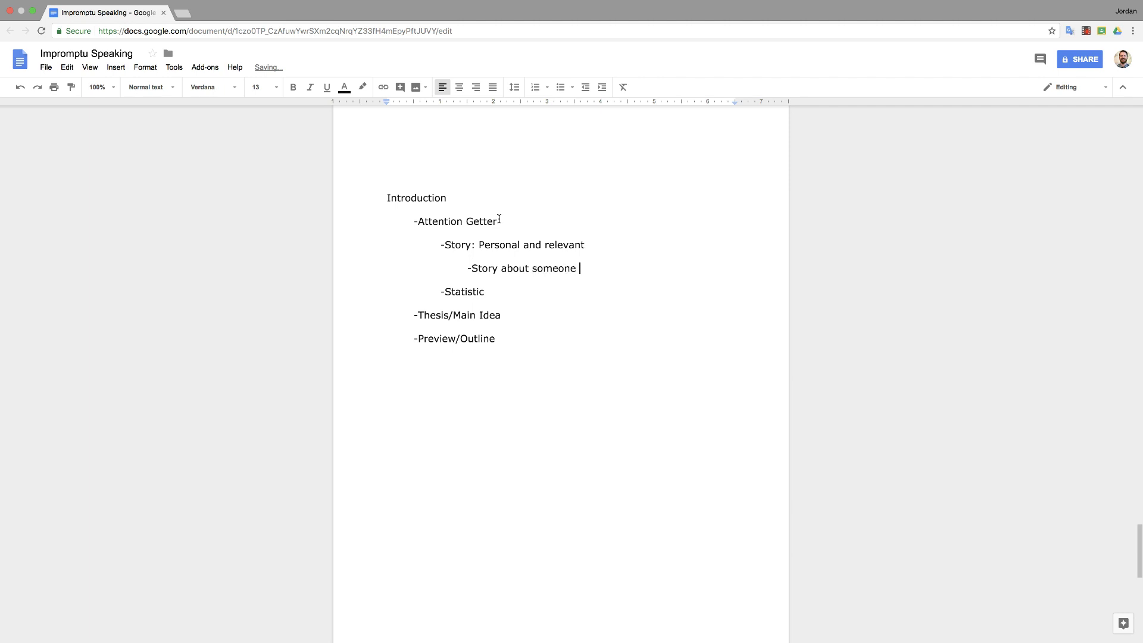
pyautogui.write('else or an imp')
pyautogui.write('o')
pyautogui.press('BackSpace')
pyautogui.write('ortan')
pyautogui.press('BackSpace')
pyautogui.write('a')
pyautogui.press('BackSpace')
pyautogui.write('nt')
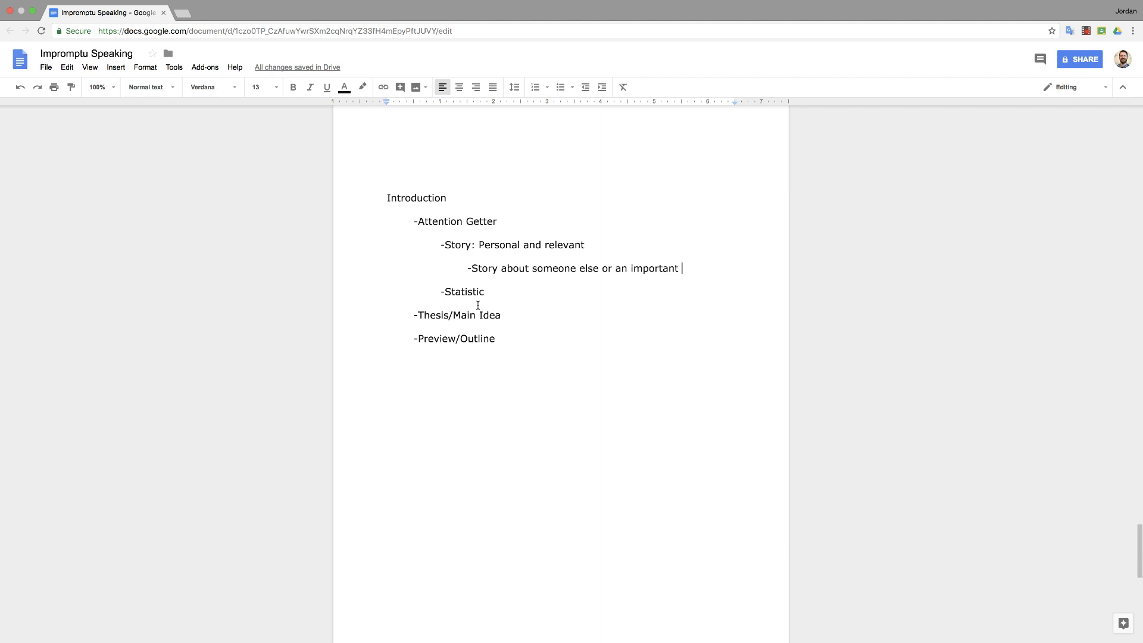
# Step: Add the duration to the Attention Getter point so it reads "-Attention Getter: 20 seconds"
pyautogui.click(497, 221)
pyautogui.write('20')
pyautogui.press('BackSpace')
pyautogui.press('BackSpace')
pyautogui.press('BackSpace')
pyautogui.write('20-')
pyautogui.press('BackSpace')
pyautogui.write('seconds')
# Step: Under Thesis/Main Idea, add the indented sub-point -"When I received the topic/quotation/word, I interpreted this to mean
pyautogui.click(505, 316)
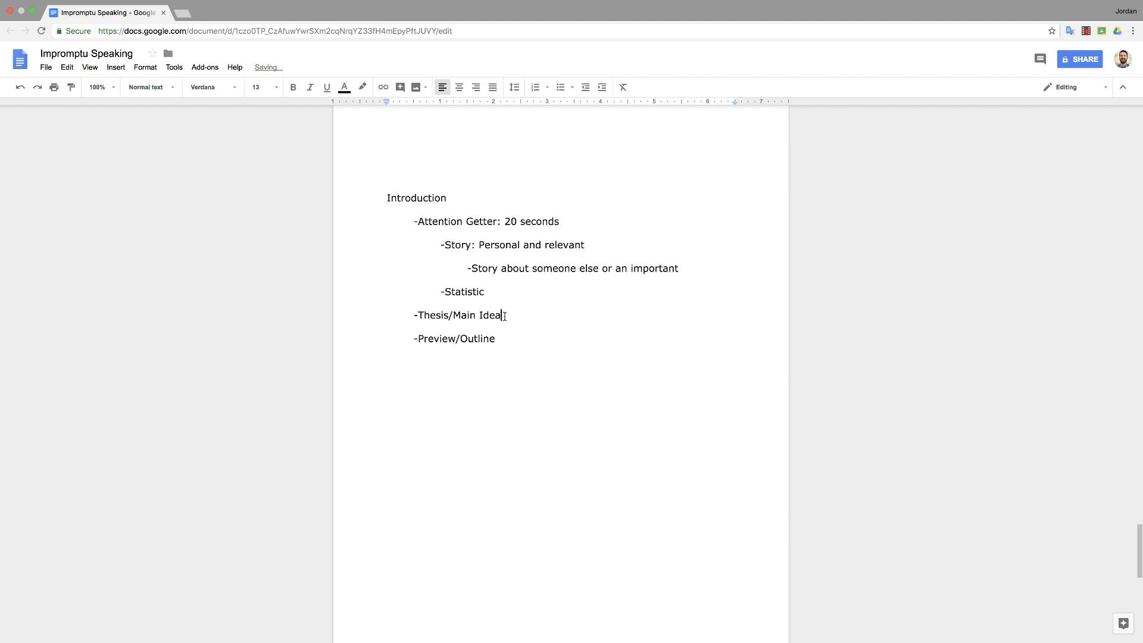
pyautogui.press('Return')
pyautogui.press('Tab')
pyautogui.press('Tab')
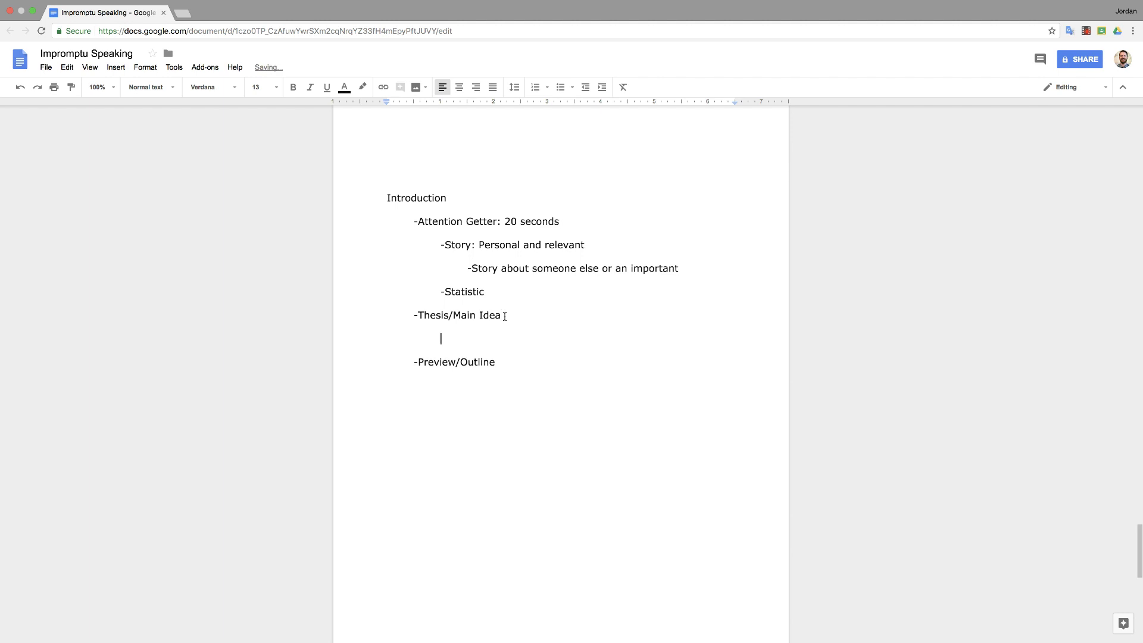
pyautogui.write('-When')
pyautogui.press('BackSpace')
pyautogui.press('BackSpace')
pyautogui.press('BackSpace')
pyautogui.press('BackSpace')
pyautogui.write('"W')
pyautogui.write('hen I rec')
pyautogui.write('eived the ')
pyautogui.write('topic/q')
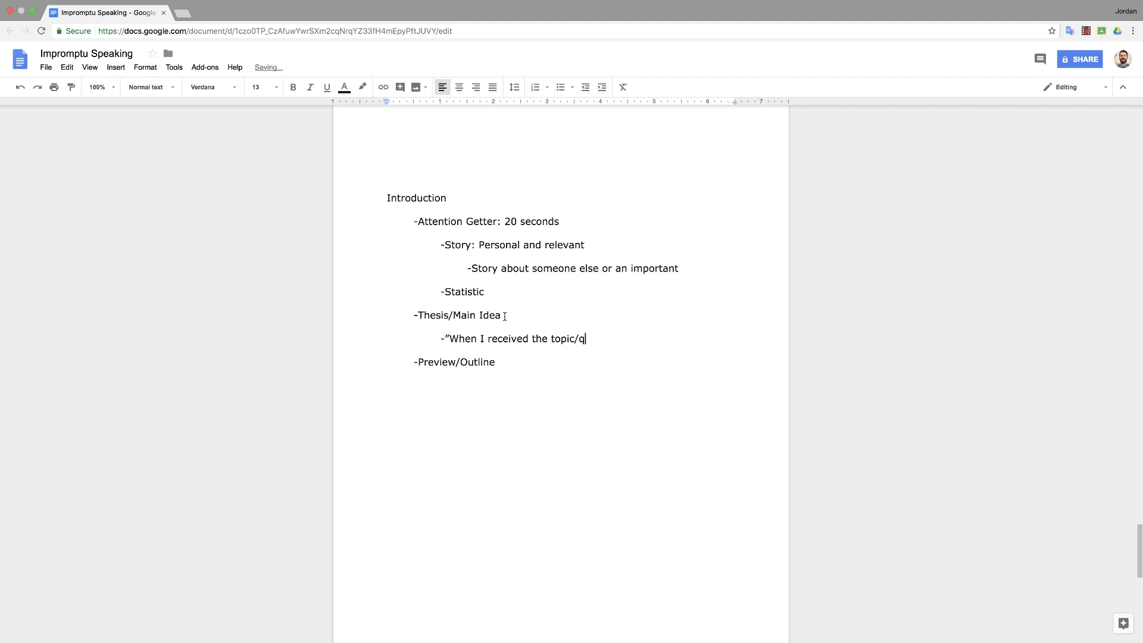
pyautogui.write('uotation/word, i t')
pyautogui.press('BackSpace')
pyautogui.press('BackSpace')
pyautogui.press('BackSpace')
pyautogui.write('I interpre')
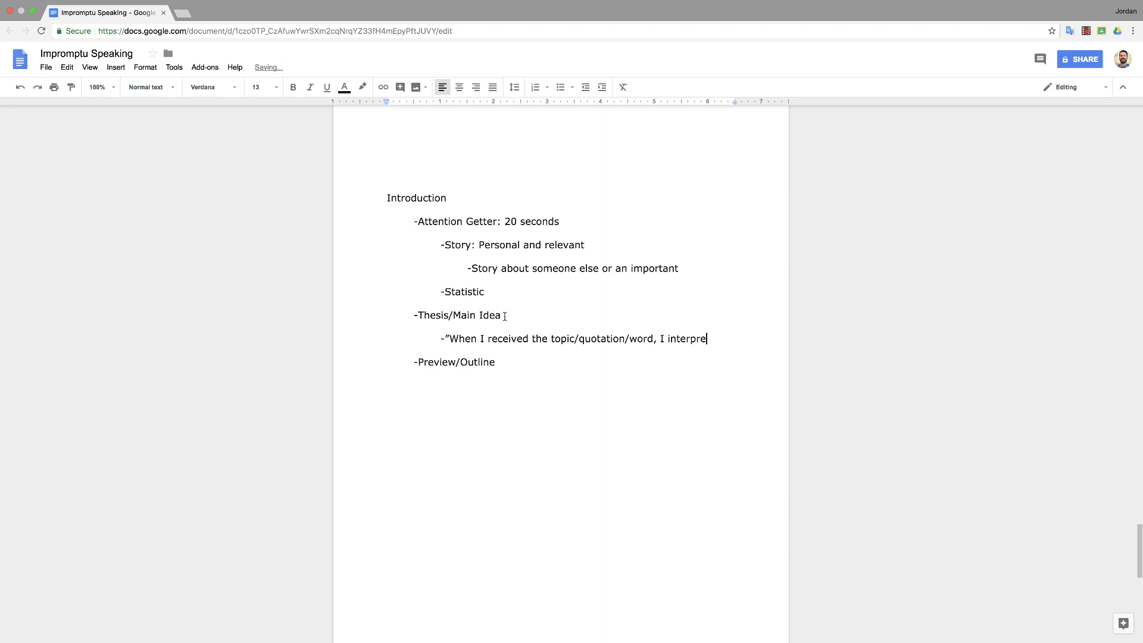
pyautogui.write('ted this to mean')
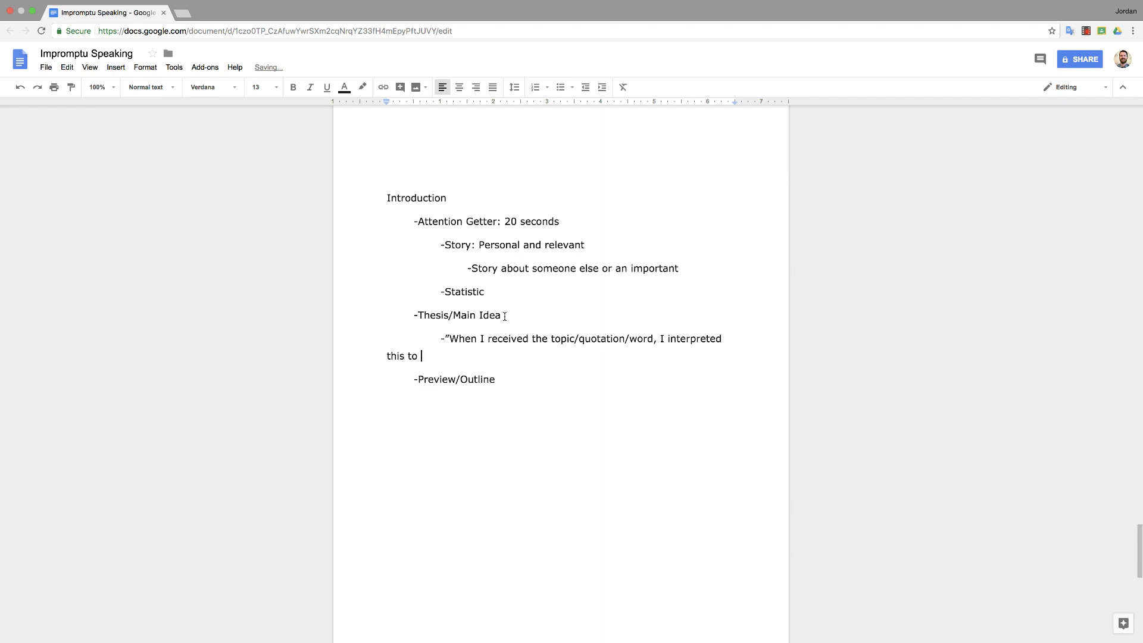
# Step: Indent the whole "When I received" paragraph so its wrapped second line aligns with the first
pyautogui.click(384, 355)
pyautogui.press('Tab')
pyautogui.press('Tab')
pyautogui.press('Tab')
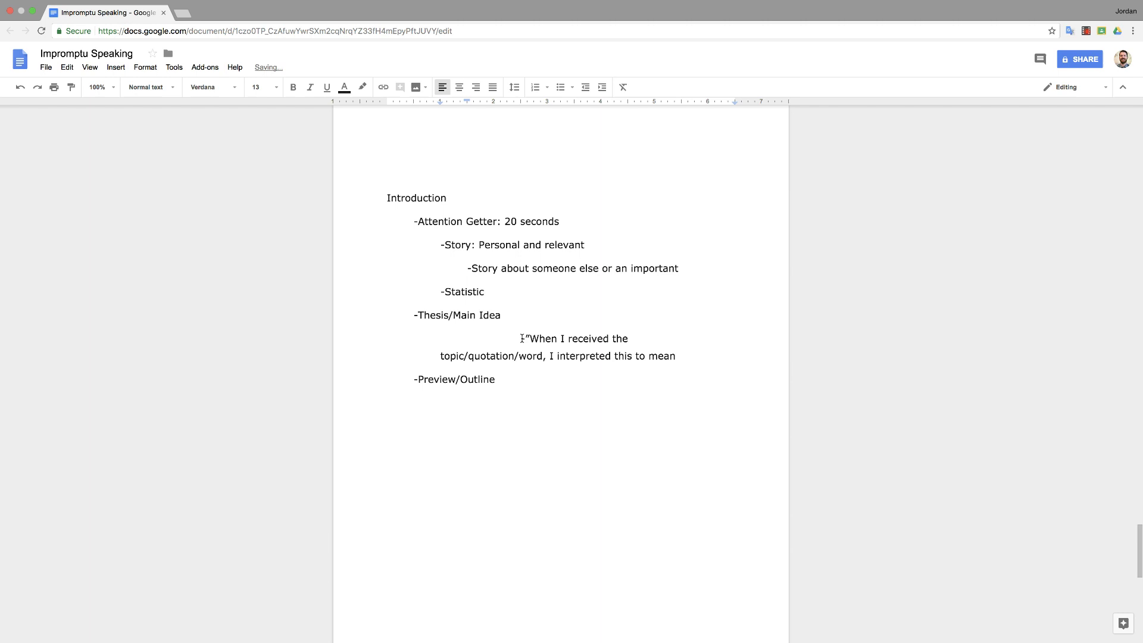
pyautogui.click(520, 338)
pyautogui.press('BackSpace')
pyautogui.press('BackSpace')
pyautogui.press('BackSpace')
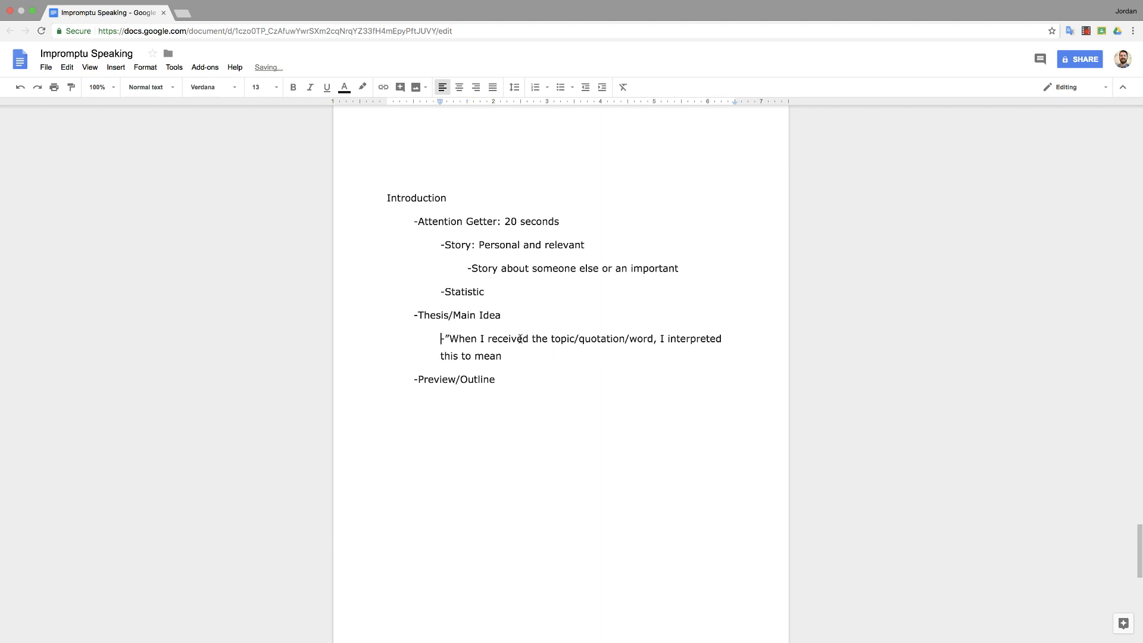
# Step: Add the sub-point "-Two parts" below the "When I received" sentence at the same indent level
pyautogui.click(519, 352)
pyautogui.press('Return')
pyautogui.press('Tab')
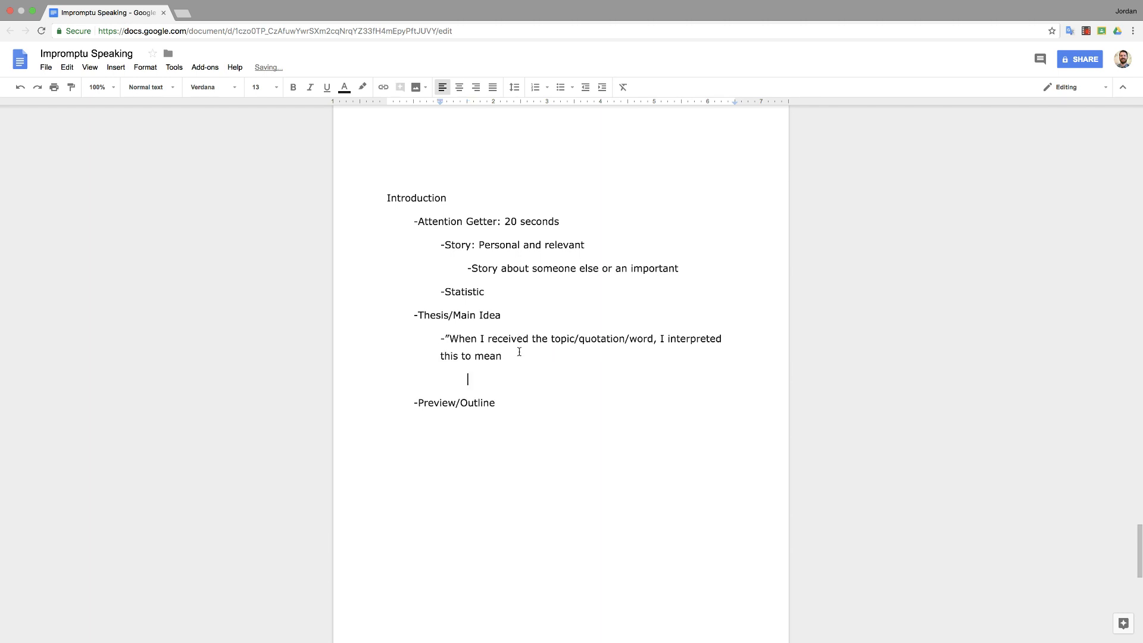
pyautogui.press('BackSpace')
pyautogui.write('-Two parts')
# Step: Under Two parts, add the deeper-indented line "-reading the quotation/topic/word"
pyautogui.press('Return')
pyautogui.press('Tab')
pyautogui.press('Tab')
pyautogui.press('BackSpace')
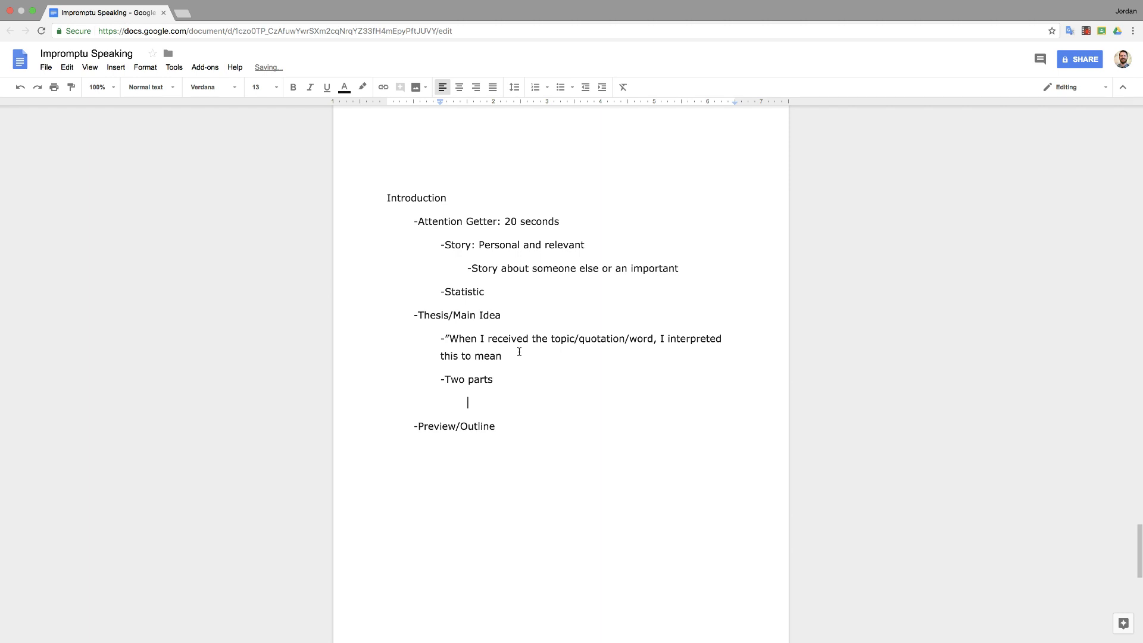
pyautogui.write('-reading the quotation/t')
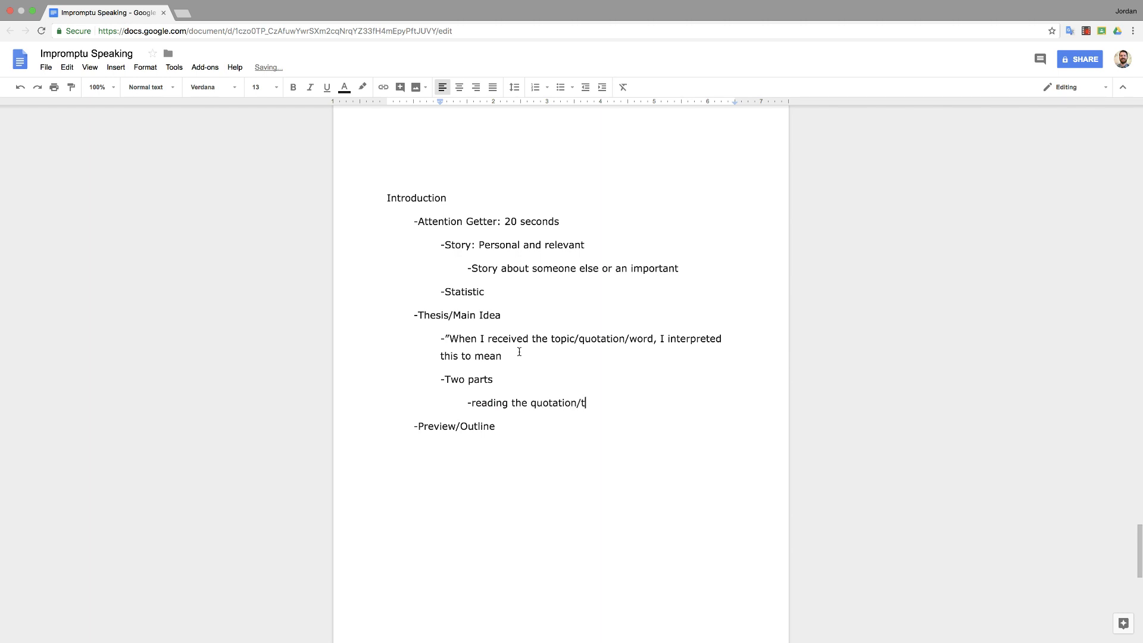
pyautogui.write('opic/word')
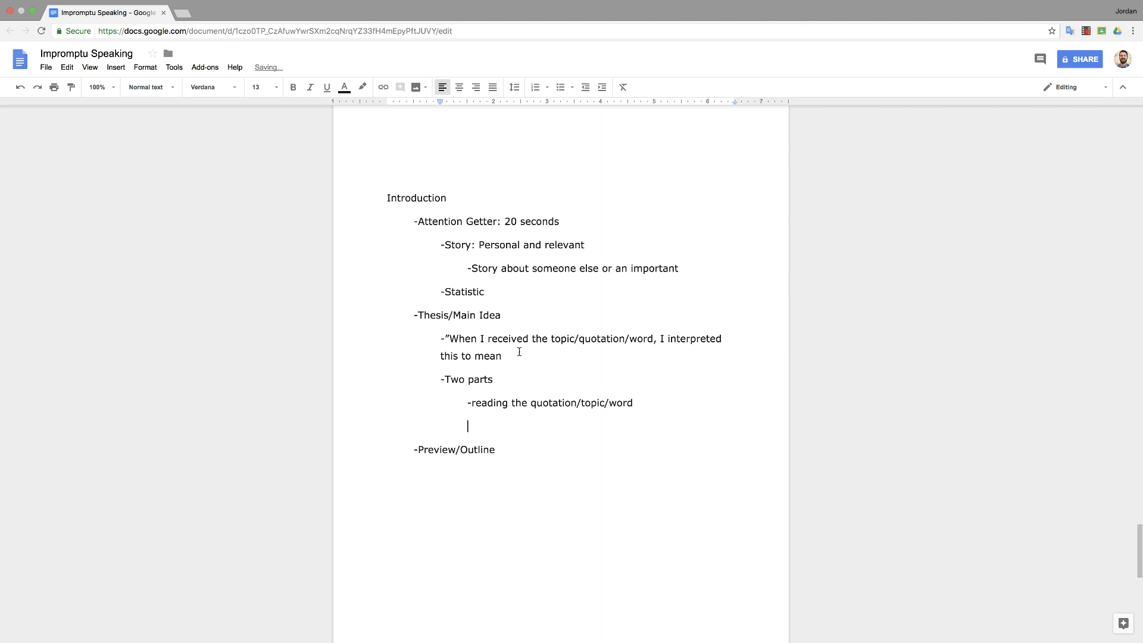
# Step: Add "-telling us the audience what it means" as the second of the two parts, followed by "-Simple and clear" one indent level up
pyautogui.write('-telling us the audience what it means')
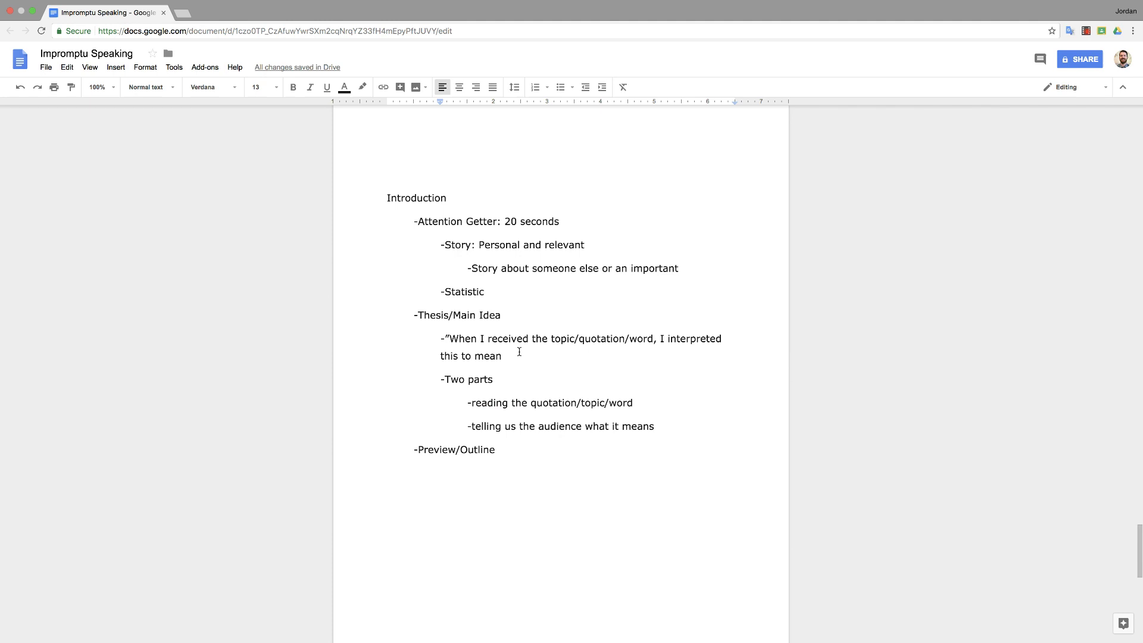
pyautogui.press('Return')
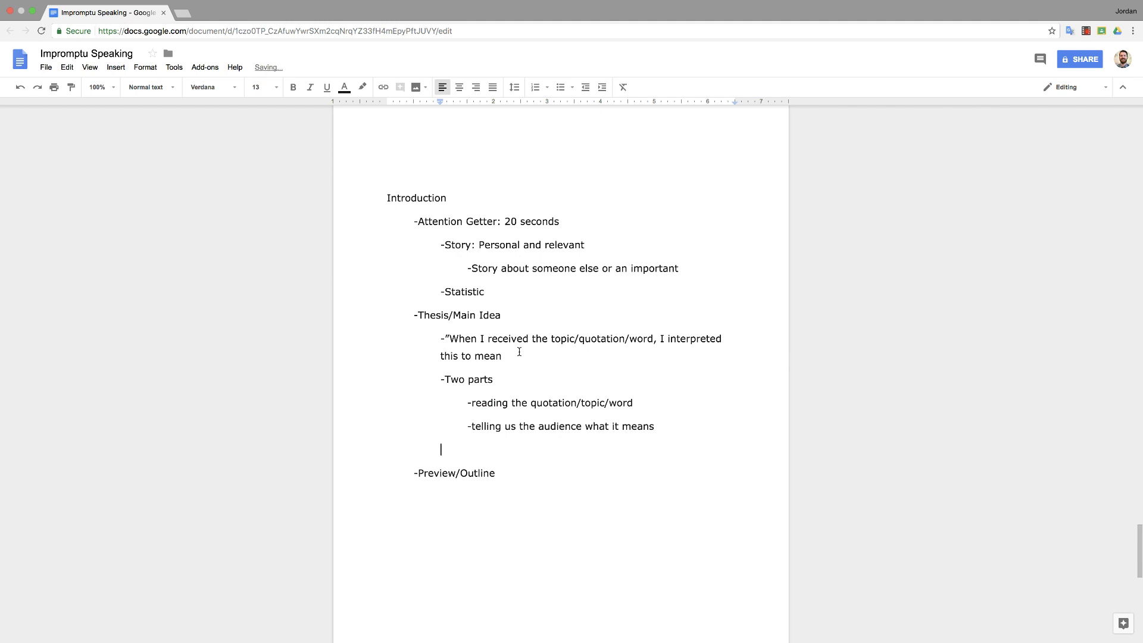
pyautogui.write('-Simple and clear')
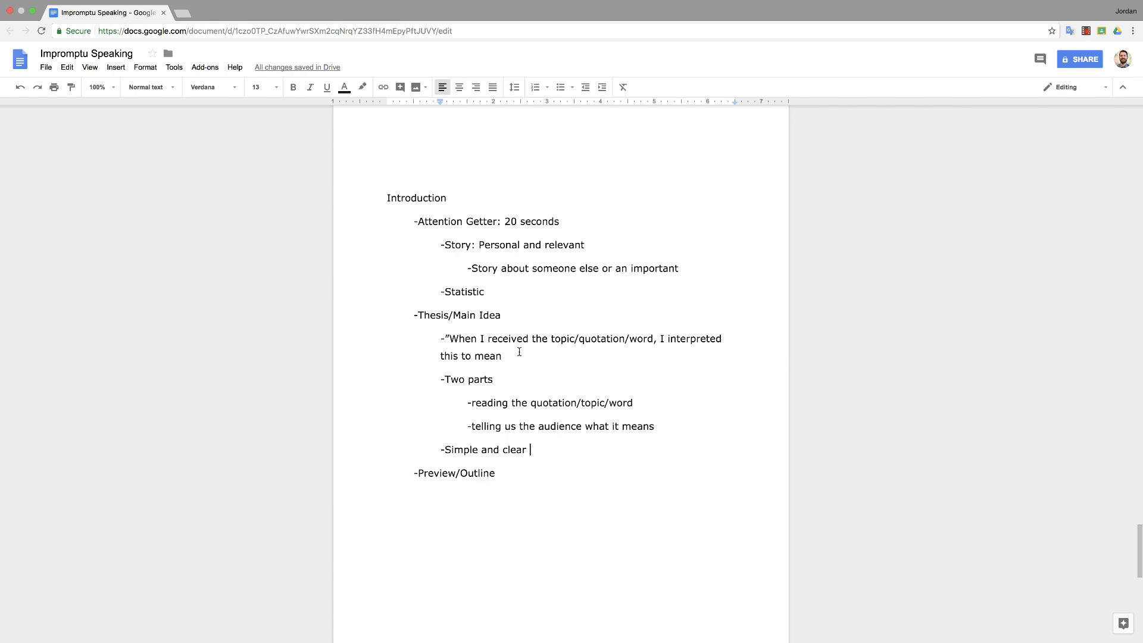
# Step: Under Preview/Outline, start an indented sub-point reading "-Today, I will illustate this idea through"
pyautogui.press('Return')
pyautogui.press('Tab')
pyautogui.press('Tab')
pyautogui.write('-')
pyautogui.write('Today, I will o')
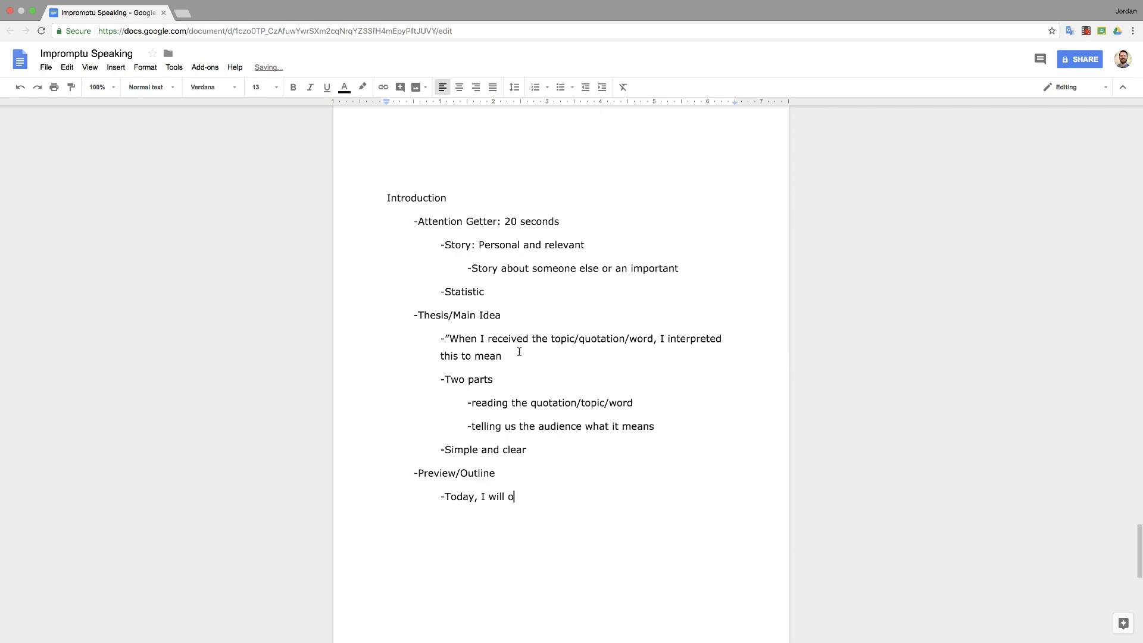
pyautogui.press('BackSpace')
pyautogui.write('illustate this idea through ')
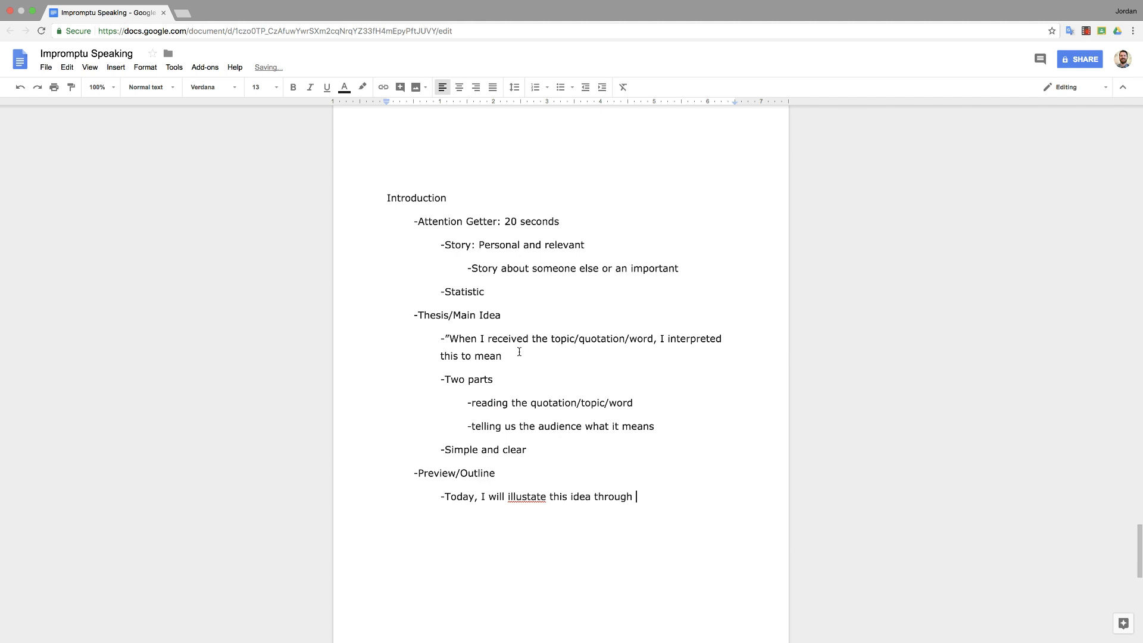
# Step: Complete the "Today, I will" sentence with "two/three main points: first, secondarily, third"
pyautogui.write('three')
pyautogui.press('BackSpace')
pyautogui.press('BackSpace')
pyautogui.press('BackSpace')
pyautogui.press('BackSpace')
pyautogui.press('BackSpace')
pyautogui.write('two/three main points : first, ')
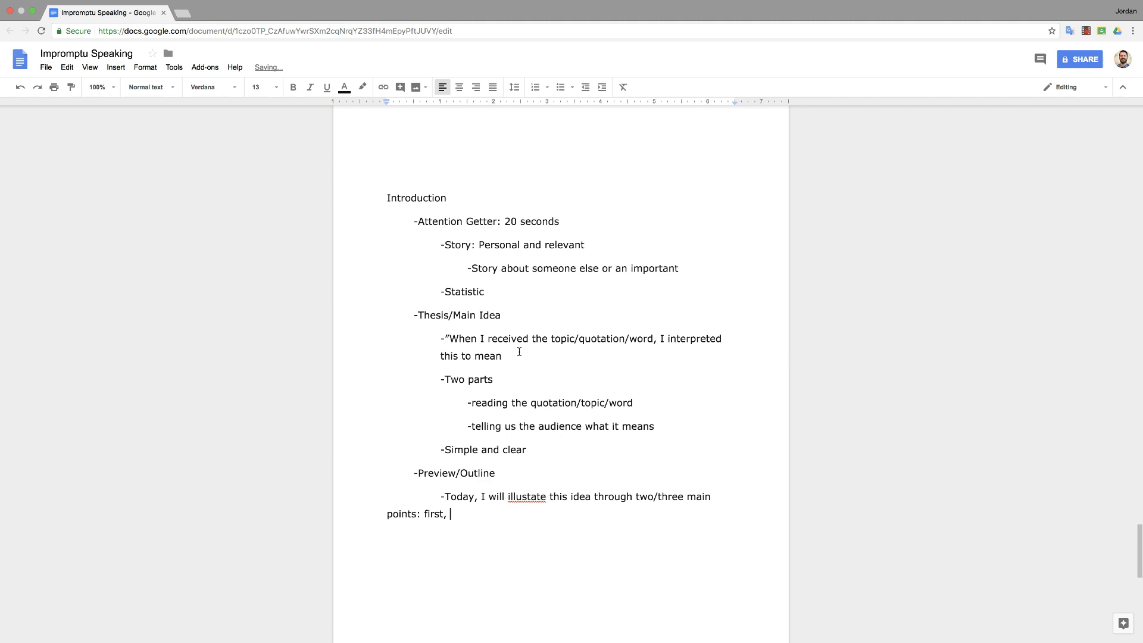
pyautogui.write('secondarily, ')
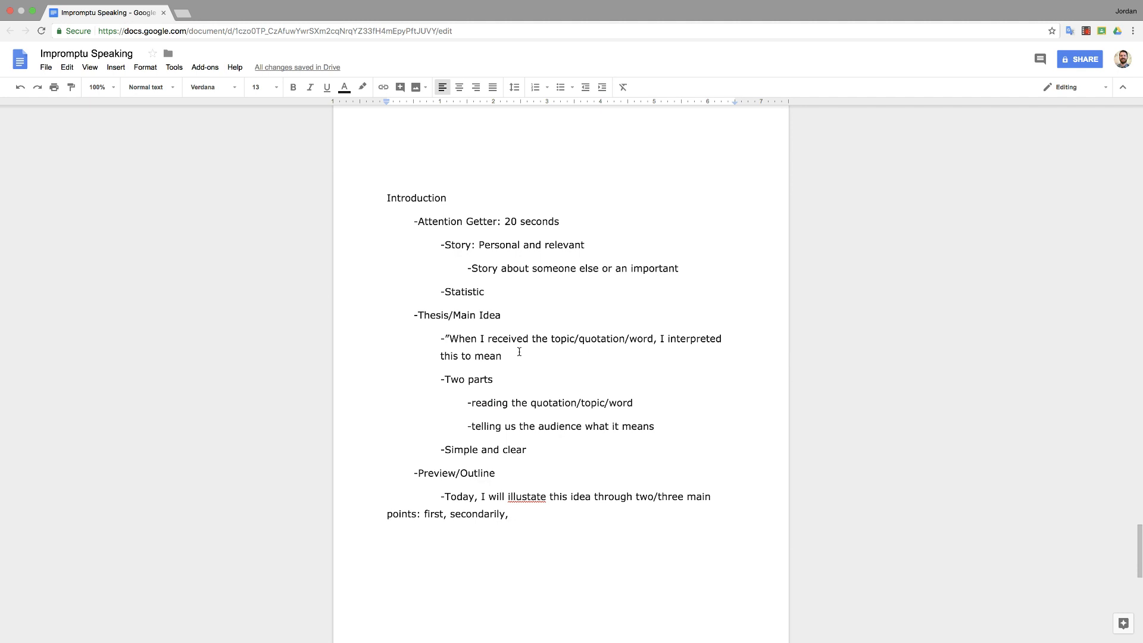
pyautogui.write('third')
# Step: Indent the whole "Today, I will" paragraph so its wrapped second line aligns with the first
pyautogui.click(387, 513)
pyautogui.press('Tab')
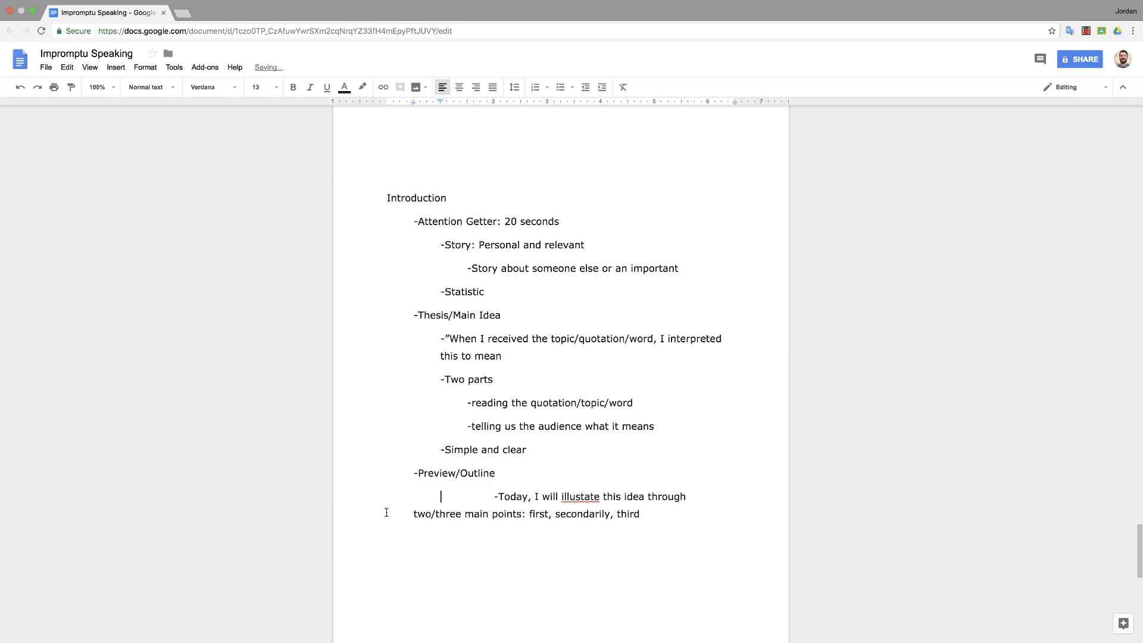
pyautogui.press('Tab')
pyautogui.click(520, 497)
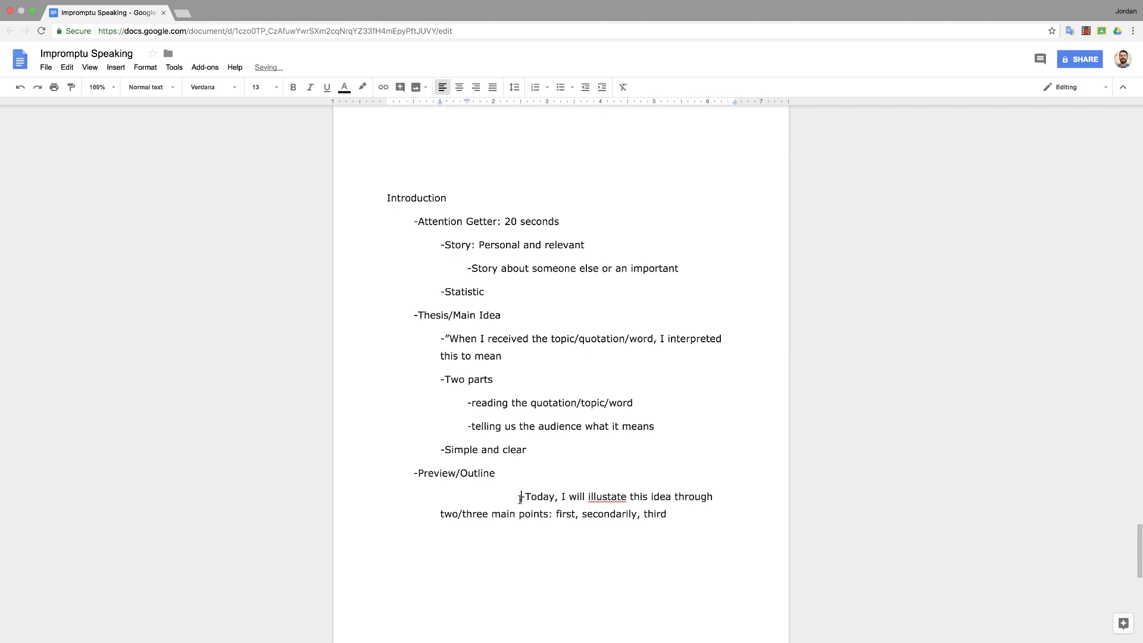
pyautogui.press('BackSpace')
pyautogui.press('BackSpace')
pyautogui.press('BackSpace')
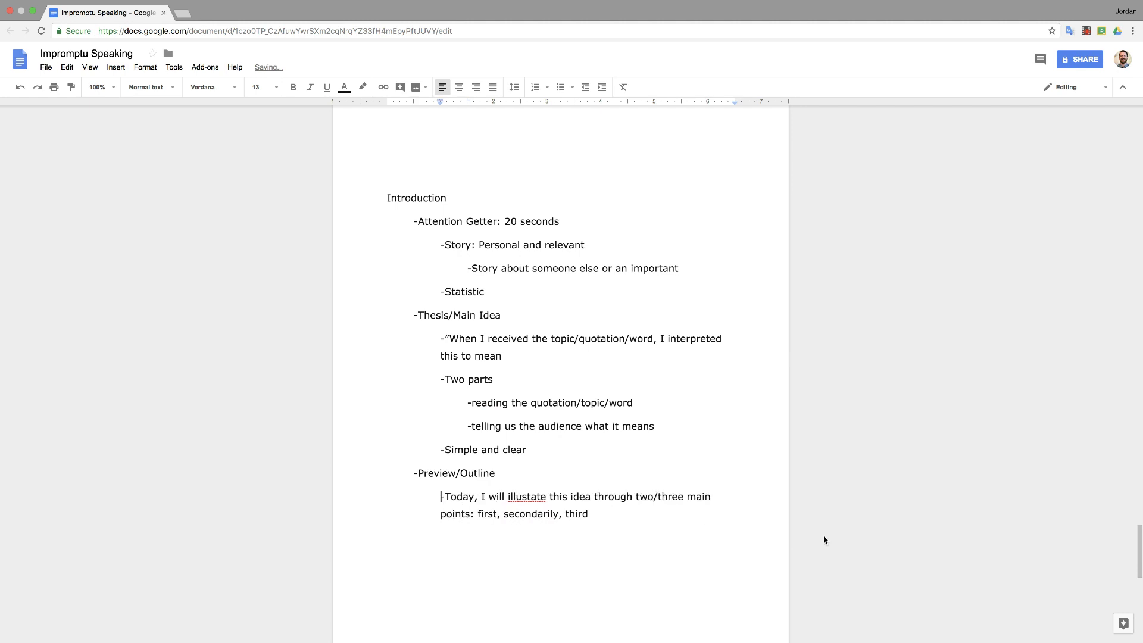
# Step: Add the sub-point "-15 seconds" below the "Today, I will" sentence at the same indent level
pyautogui.click(667, 522)
pyautogui.press('Return')
pyautogui.write('-1')
pyautogui.write('5 seonc')
pyautogui.press('BackSpace')
pyautogui.press('BackSpace')
pyautogui.press('BackSpace')
pyautogui.write('c')
pyautogui.press('BackSpace')
pyautogui.write('conds')
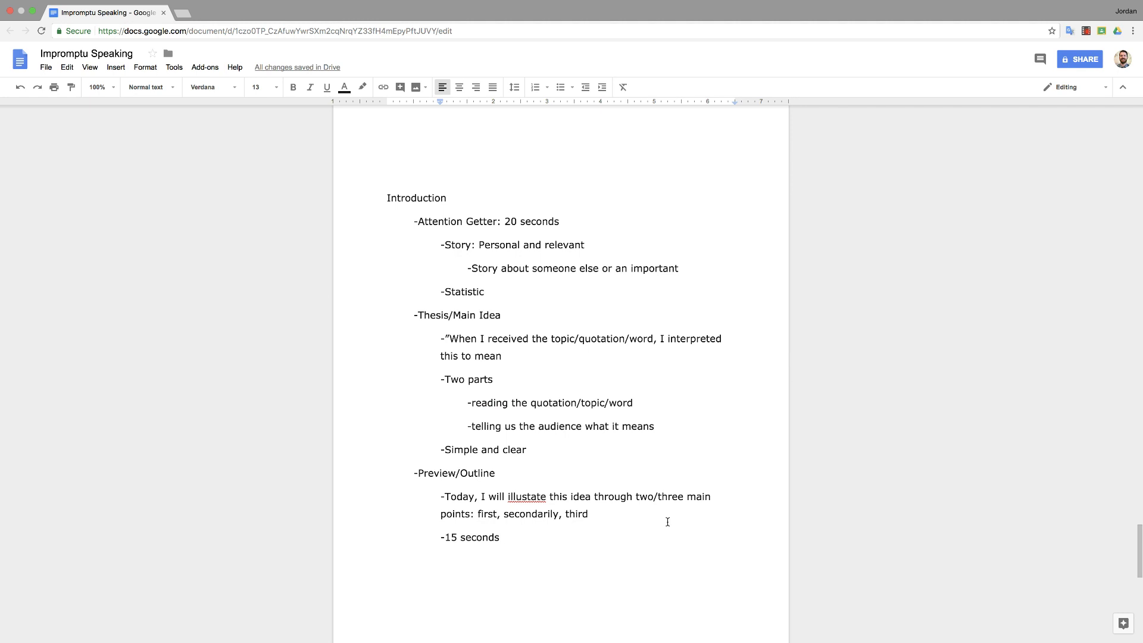
# Step: Append the time allowance "10 seconds" to the Thesis/Main Idea line
pyautogui.doubleClick(533, 319)
pyautogui.write('10 seconds')
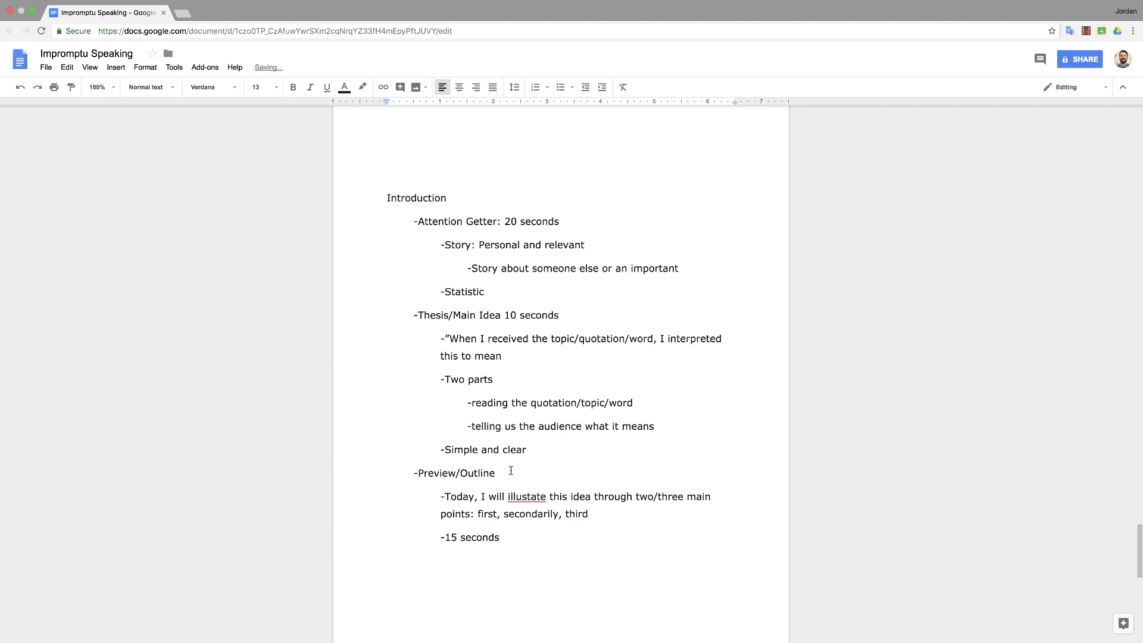
pyautogui.scroll(1, 552, 515)
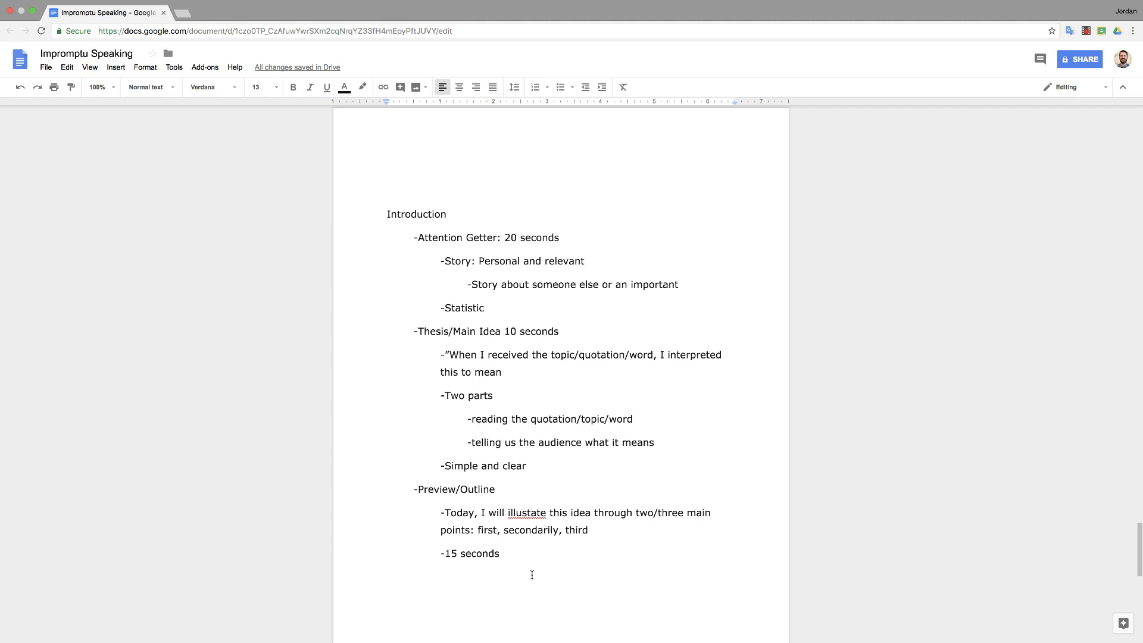
pyautogui.scroll(-1, 536, 544)
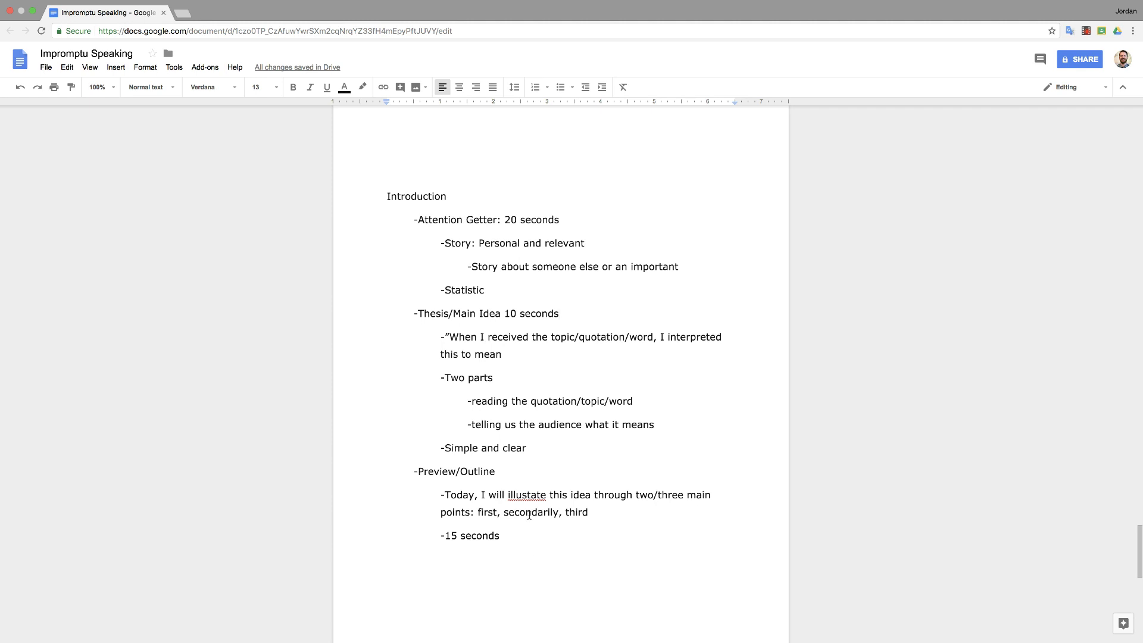